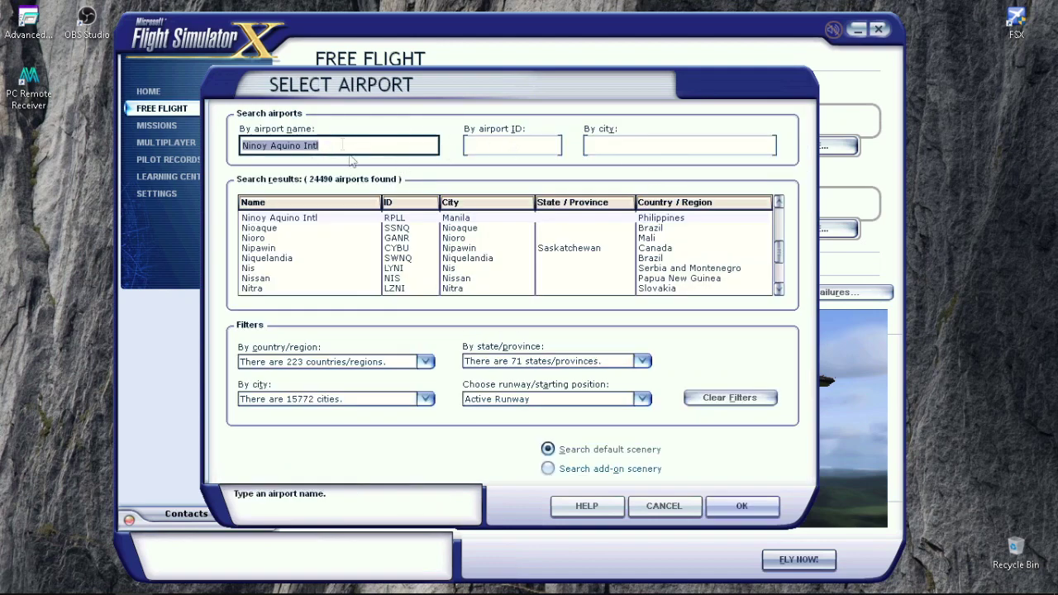
# Choose the airport with ID RPLL and runway 6 as the departure location
pyautogui.click(485, 147)
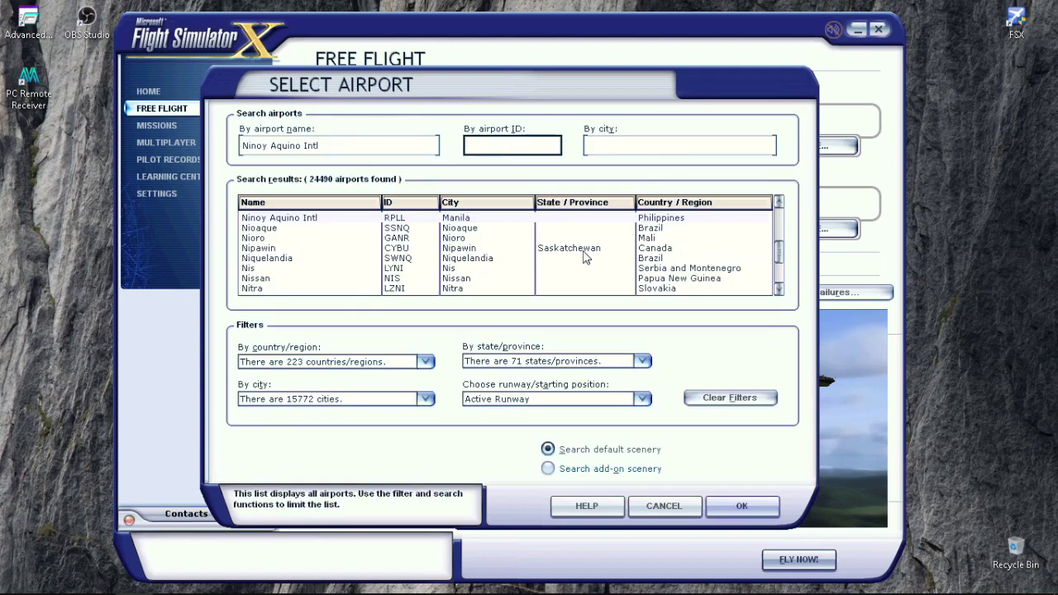
pyautogui.write('RPLL')
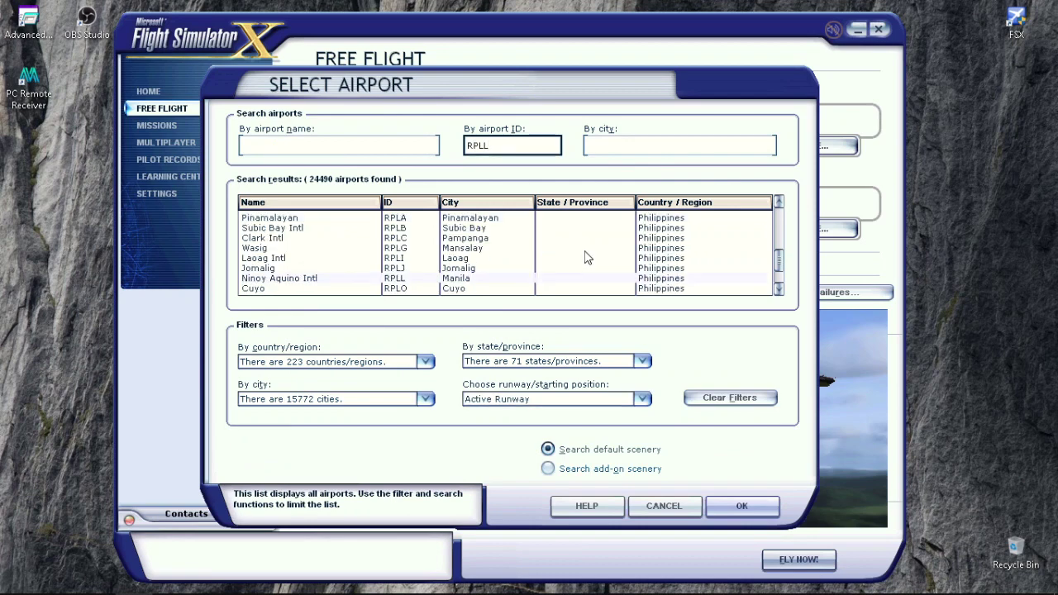
pyautogui.click(476, 400)
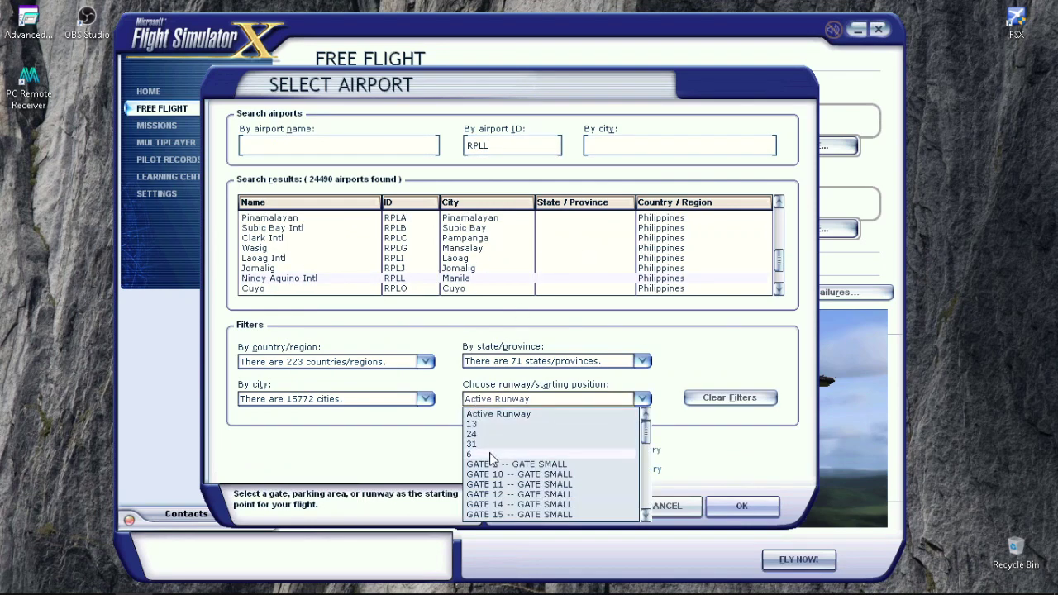
pyautogui.click(491, 454)
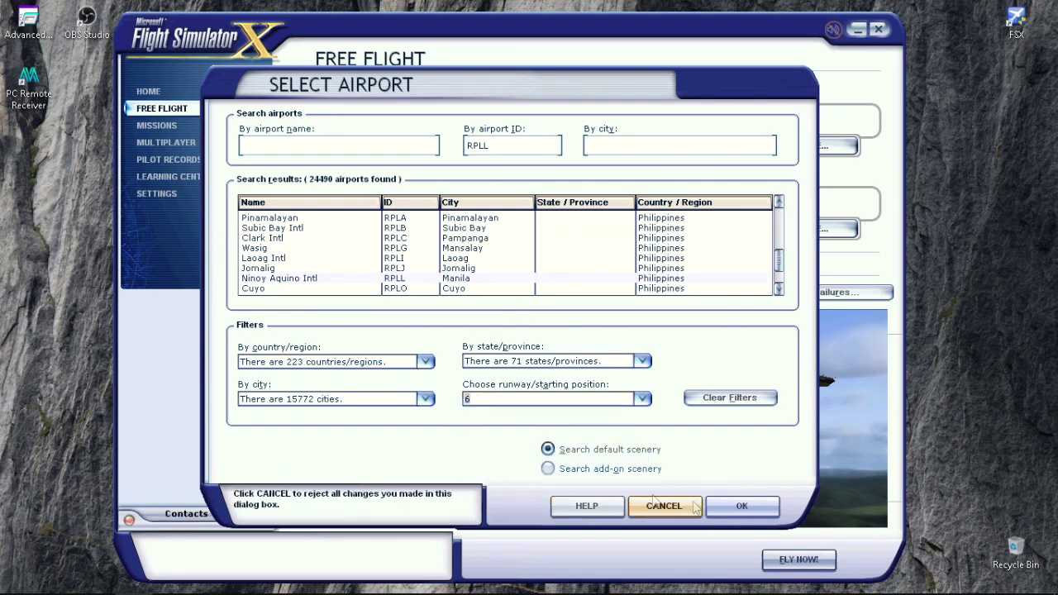
pyautogui.click(738, 506)
# Choose Sunan airport, ID ZKPY, as the flight plan's destination
pyautogui.click(664, 233)
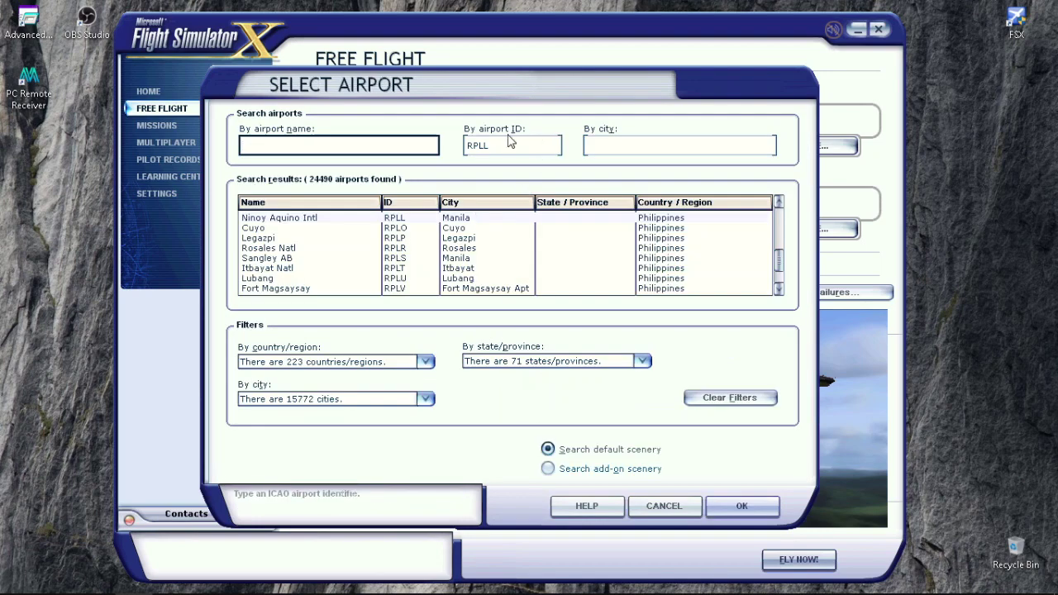
pyautogui.press('Tab')
pyautogui.write('ZK')
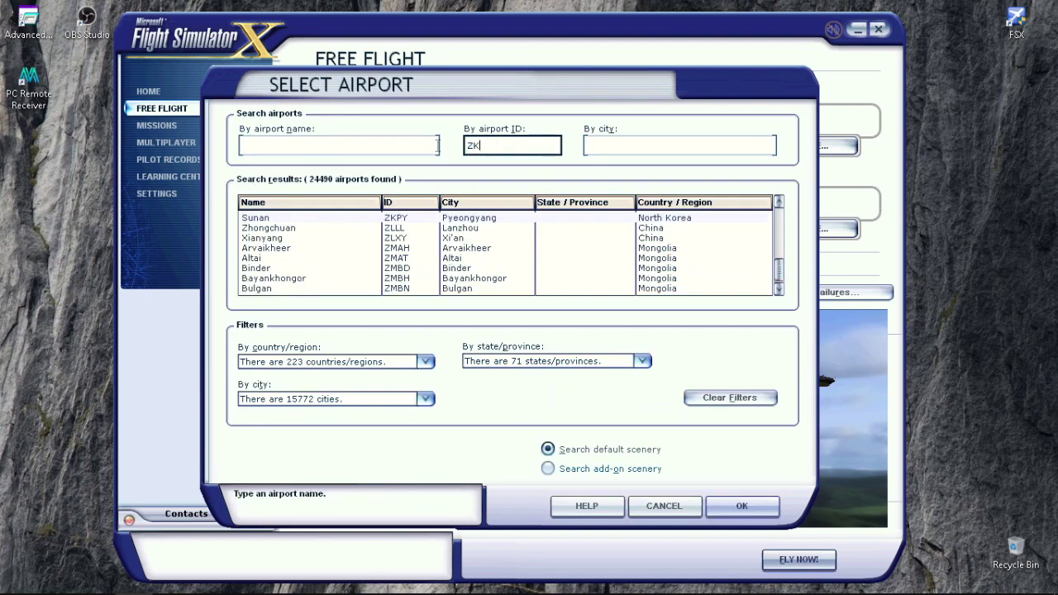
pyautogui.click(448, 229)
pyautogui.click(477, 218)
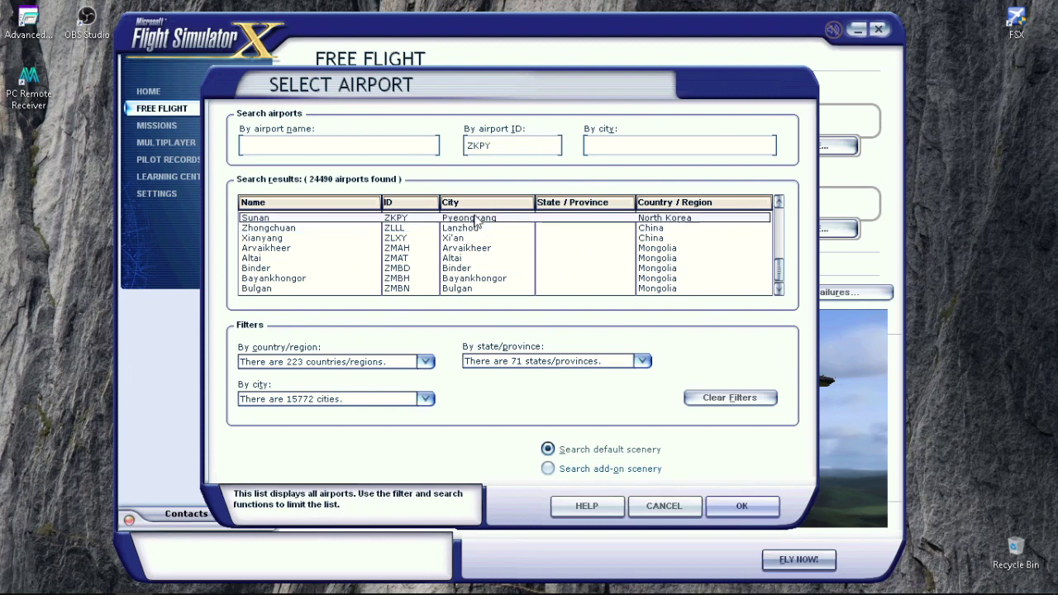
pyautogui.click(736, 506)
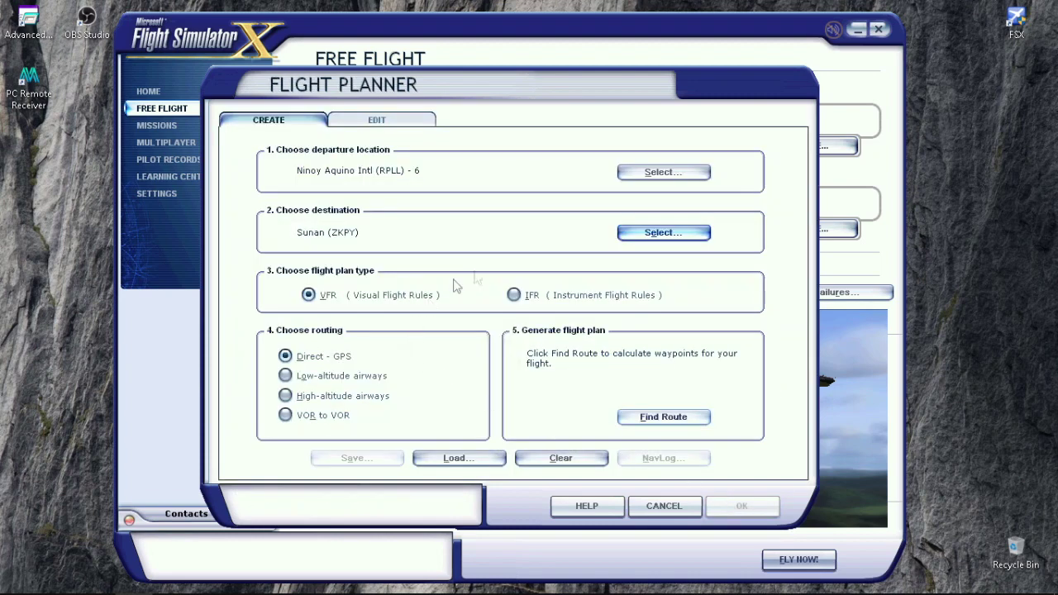
# Generate the route using high-altitude airways and set its cruising altitude to 52000 feet
pyautogui.click(306, 397)
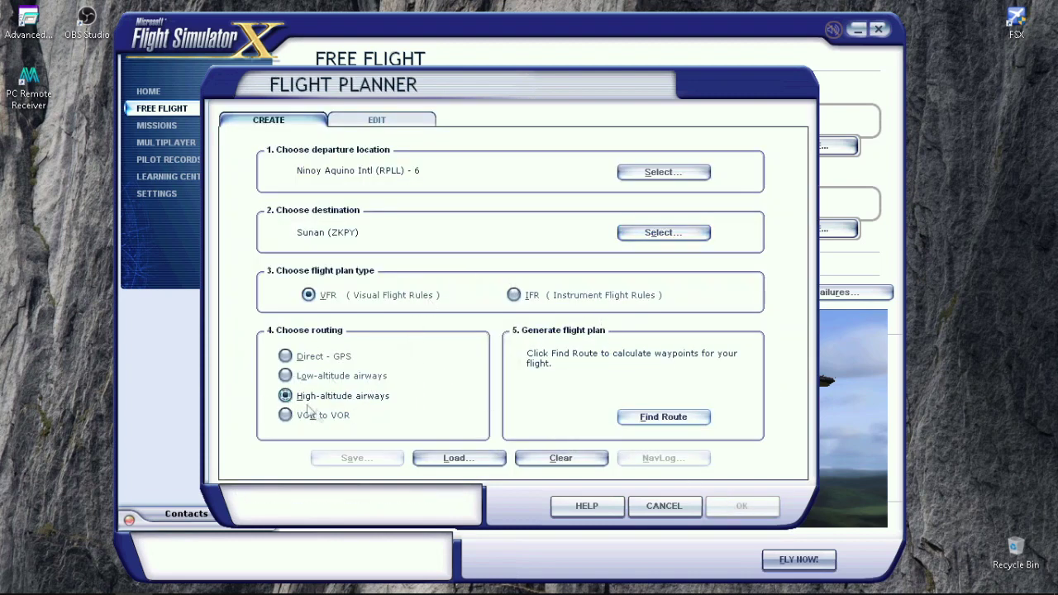
pyautogui.click(663, 417)
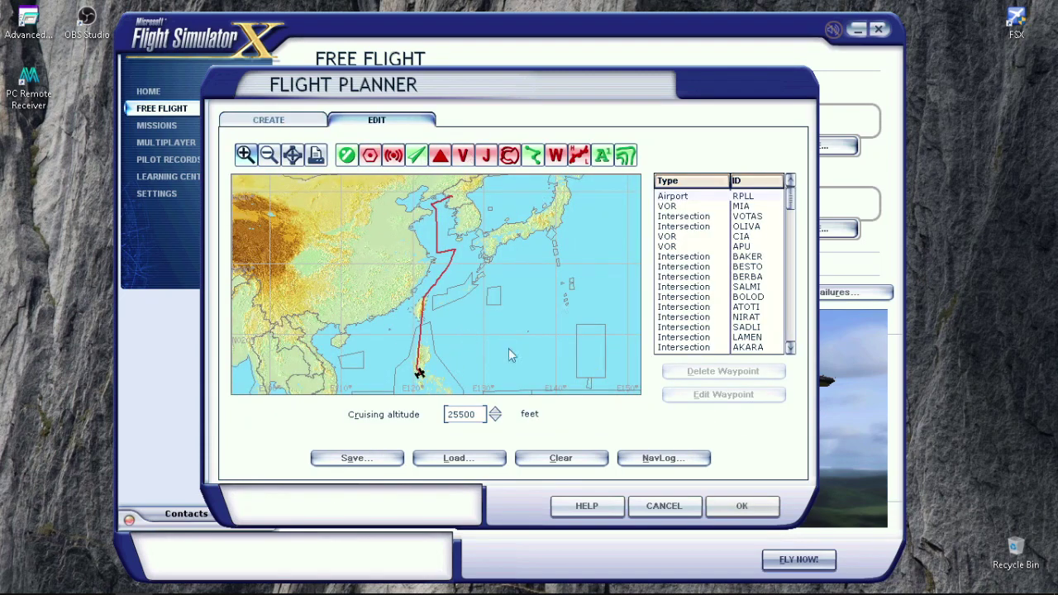
pyautogui.click(461, 414)
pyautogui.doubleClick(469, 411)
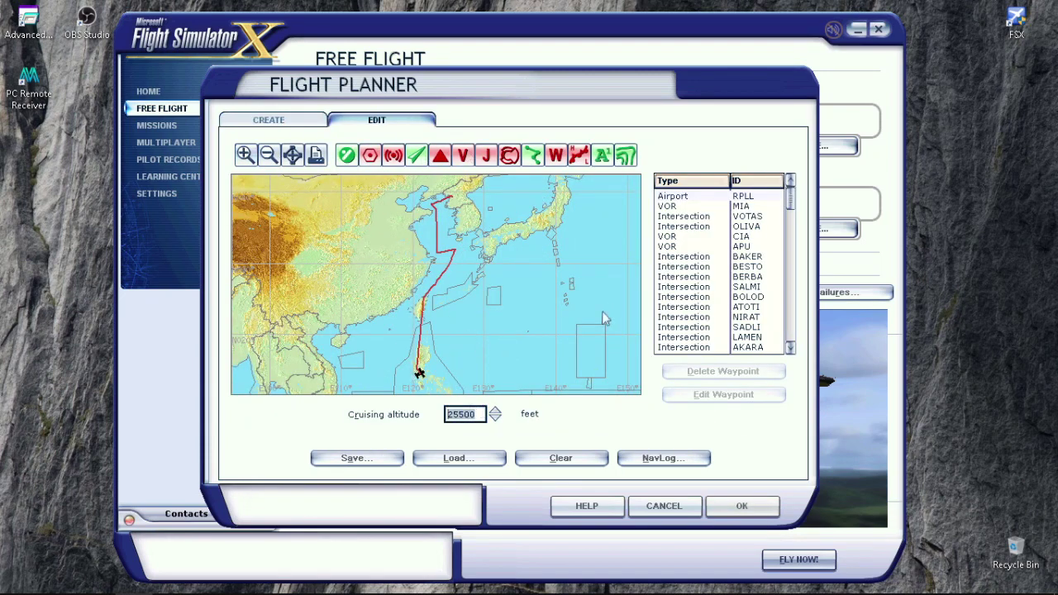
pyautogui.write('520')
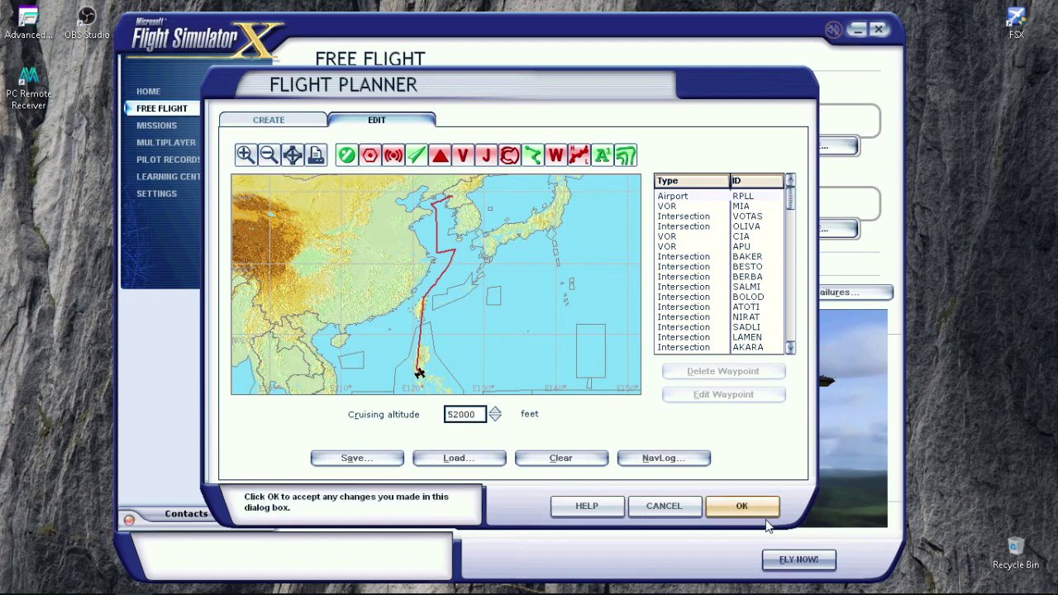
# Save the flight plan to DATA (D:) as CIVAT.PLN, without moving the aircraft to the departure airport
pyautogui.click(744, 506)
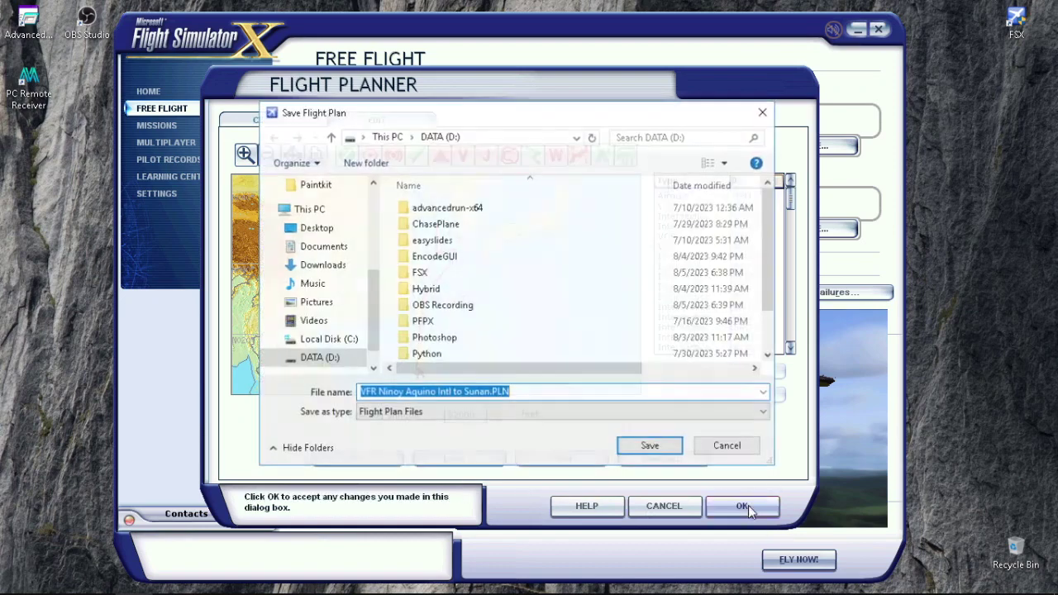
pyautogui.click(324, 361)
pyautogui.click(490, 394)
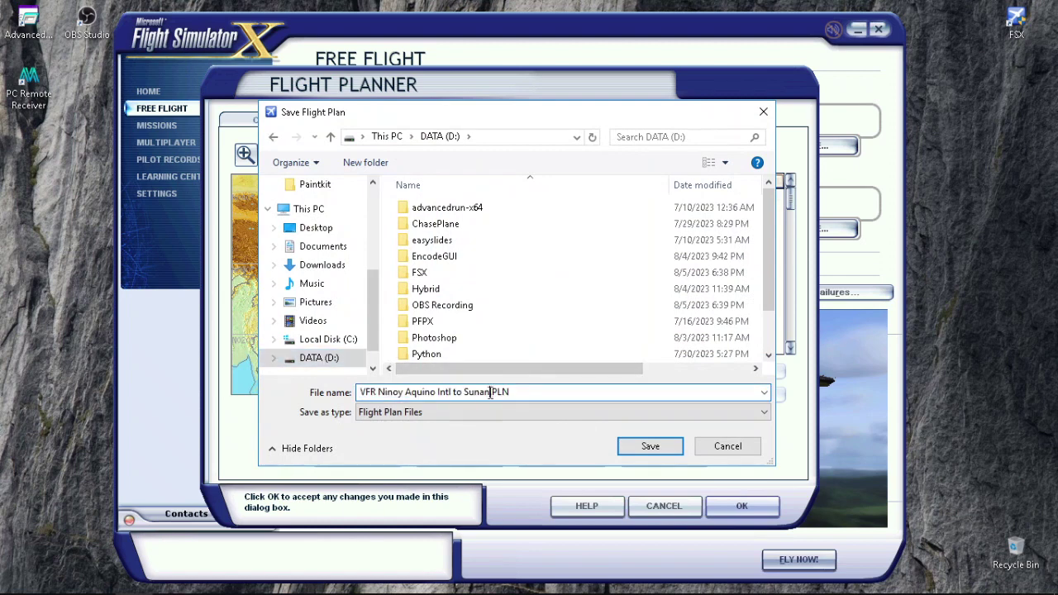
pyautogui.hotkey('shift', 'Home')
pyautogui.write('C')
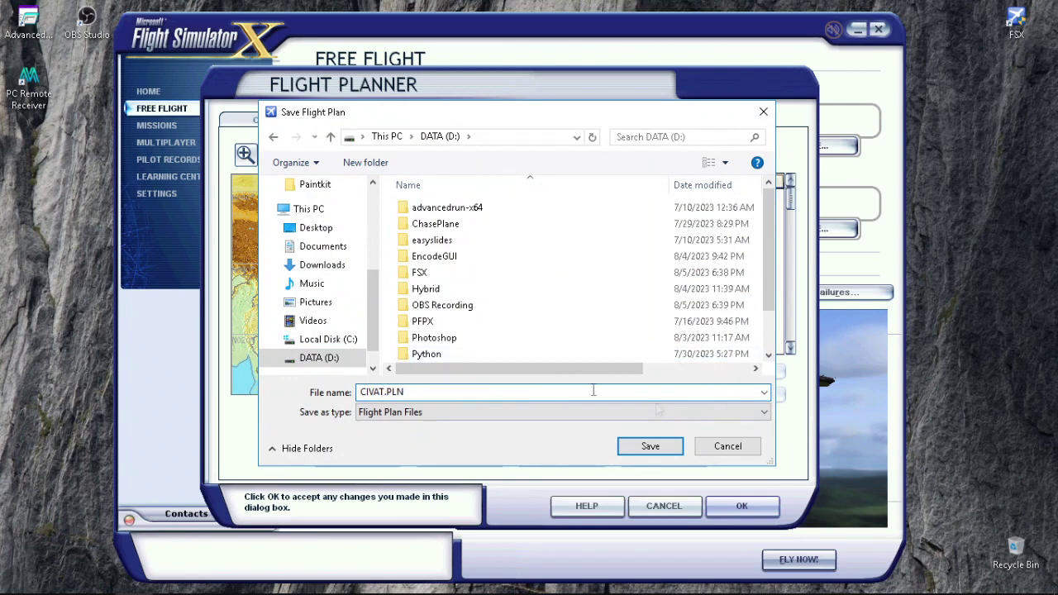
pyautogui.click(650, 450)
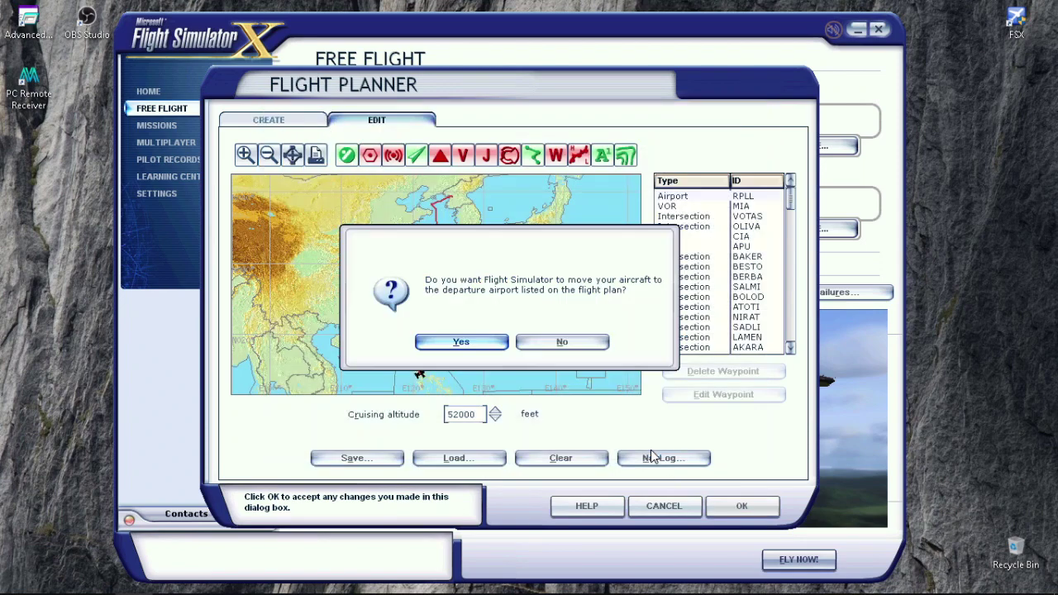
pyautogui.click(557, 348)
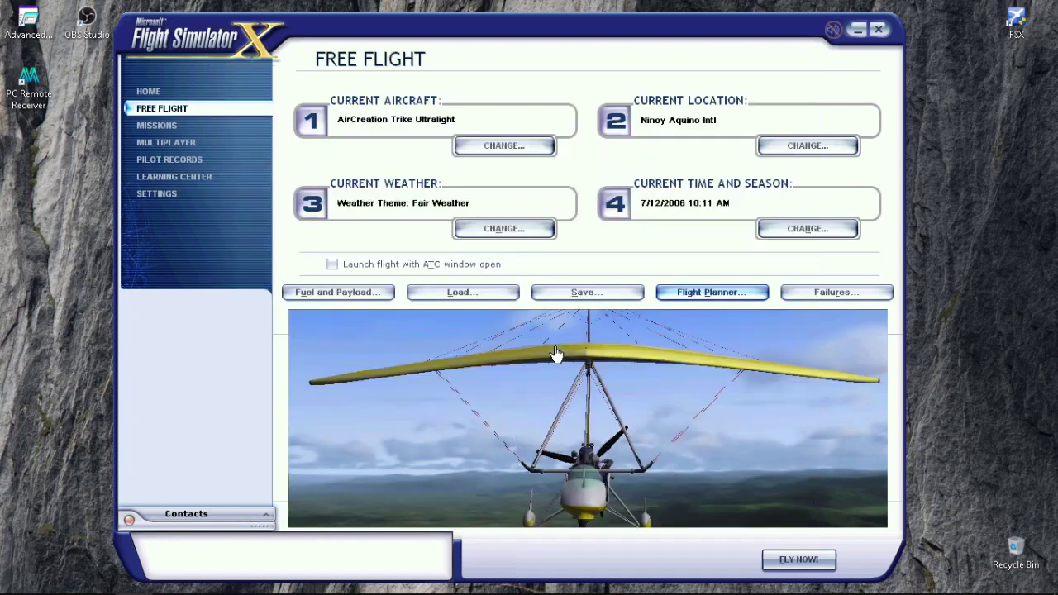
# Switch to File Explorer and extract FSLabs Concorde X Flight Plan Creator.zip directly into the Downloads folder with 7-Zip
pyautogui.click(858, 32)
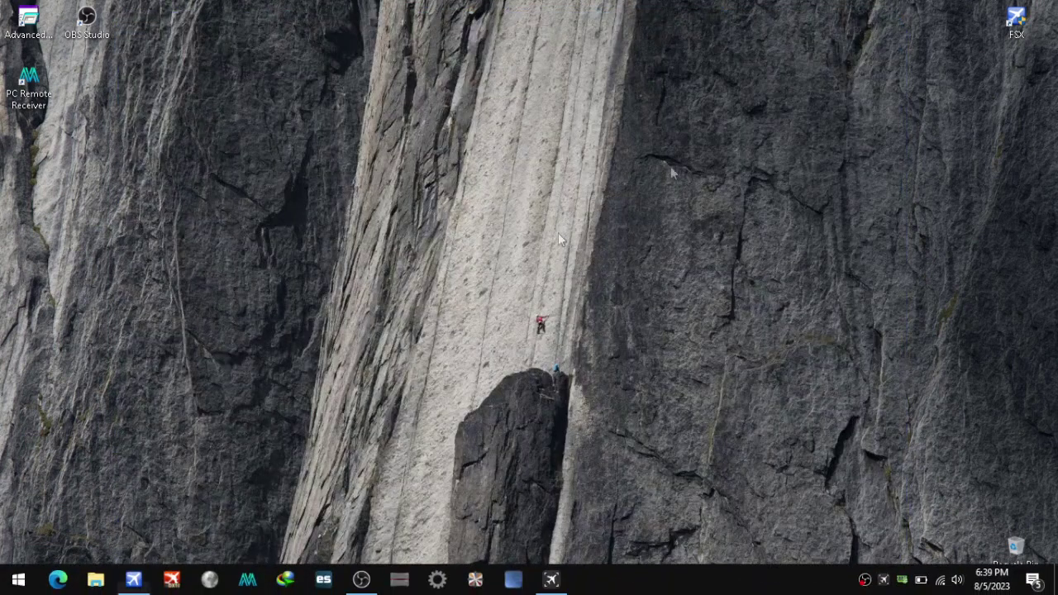
pyautogui.click(95, 580)
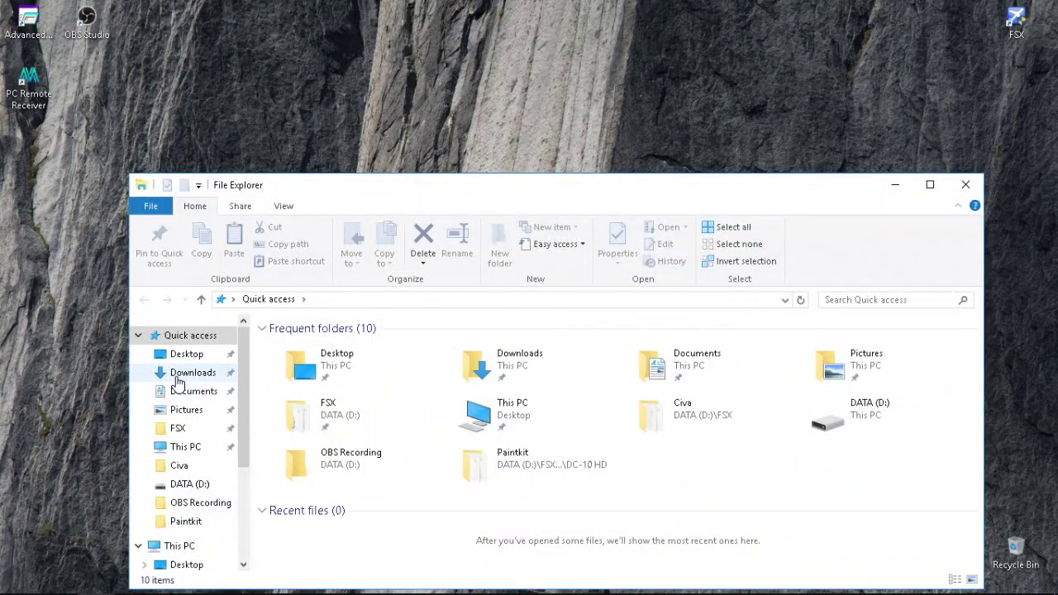
pyautogui.click(193, 373)
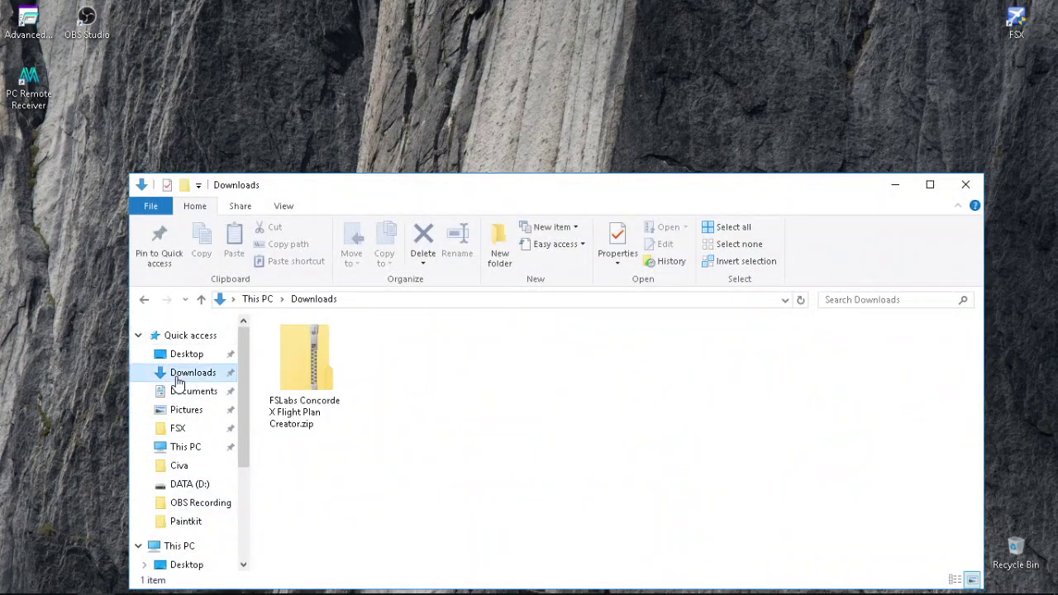
pyautogui.click(307, 367)
pyautogui.rightClick(305, 368)
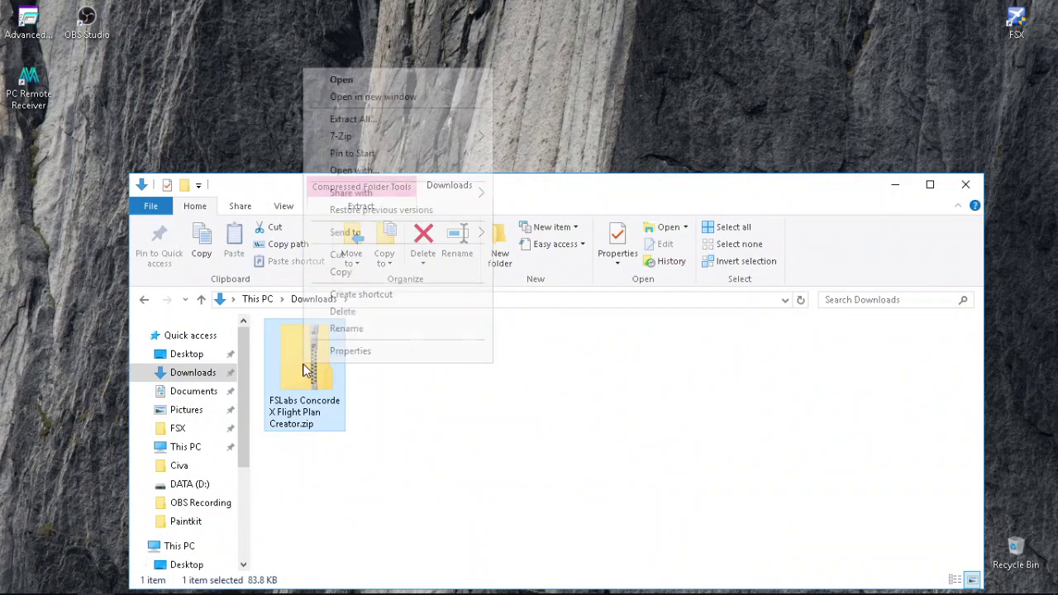
pyautogui.moveTo(425, 144)
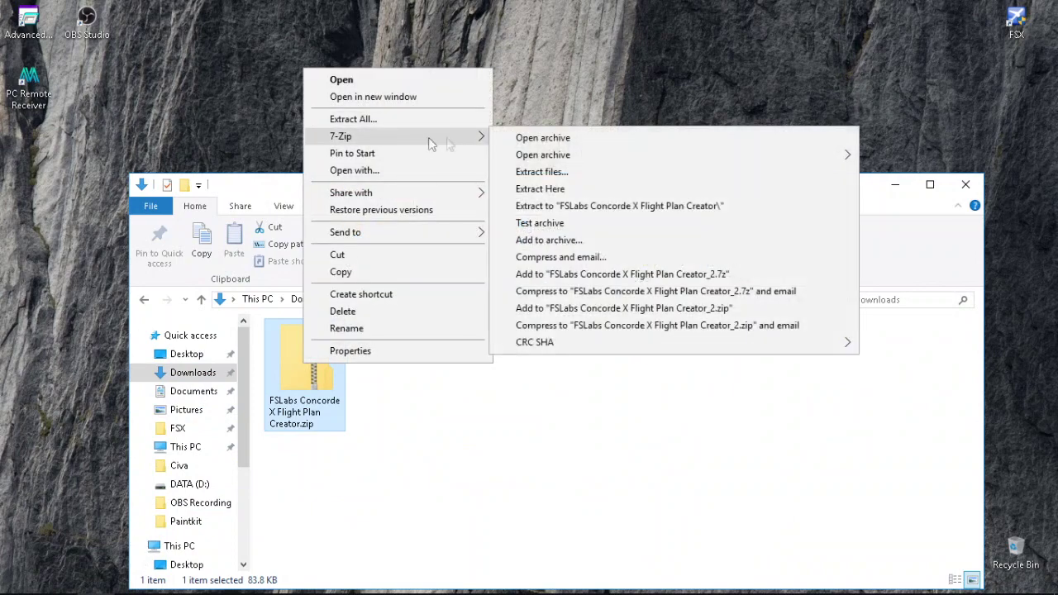
pyautogui.click(581, 190)
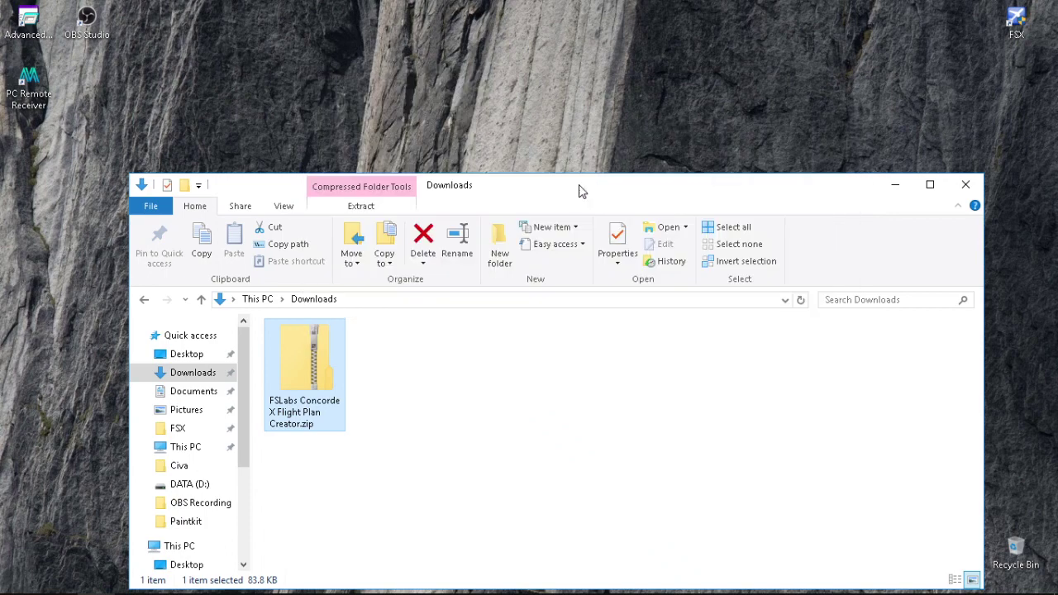
# Permanently delete FSLabs Concorde X Flight Plan Creator.zip from the Downloads folder
pyautogui.rightClick(335, 343)
pyautogui.click(374, 291)
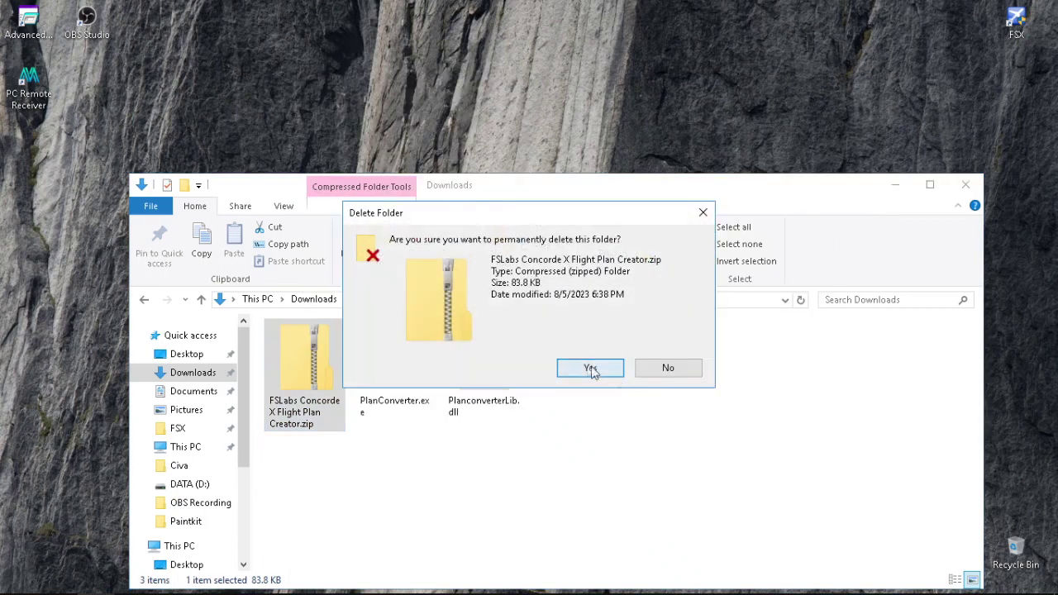
pyautogui.click(591, 370)
# Copy PlanConverter.exe and PlanconverterLib.dll from Downloads into the Civa folder in D:\FSX
pyautogui.moveTo(552, 387); pyautogui.dragTo(273, 355)
pyautogui.rightClick(286, 341)
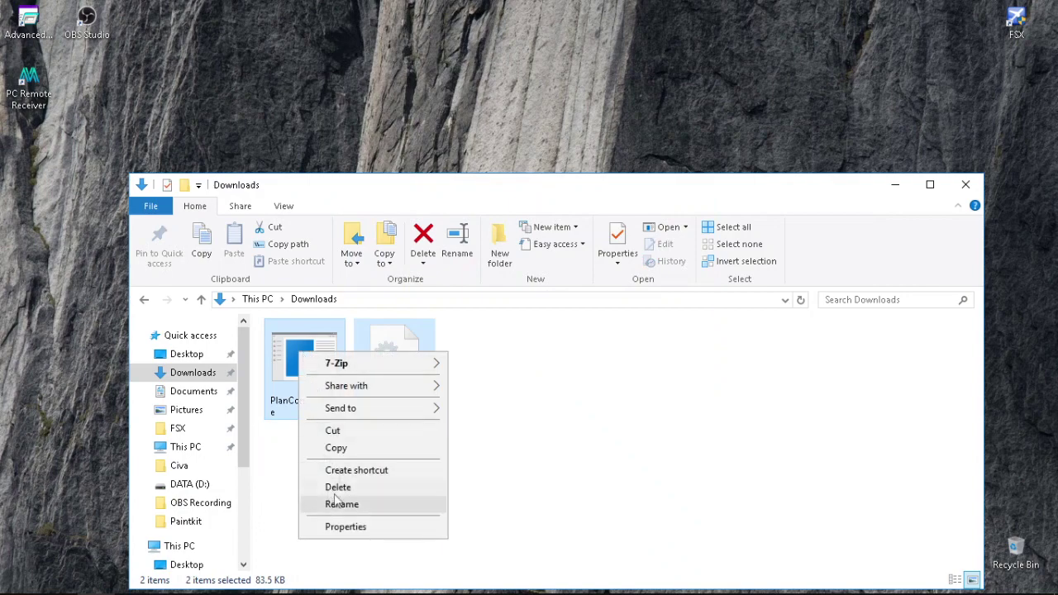
pyautogui.click(338, 445)
pyautogui.click(195, 465)
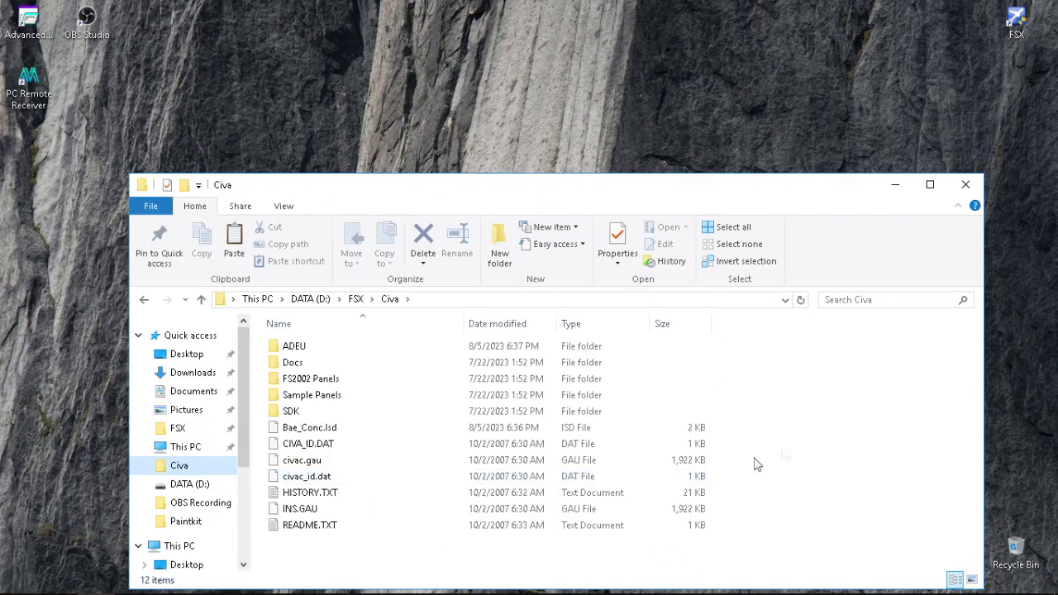
pyautogui.rightClick(782, 444)
pyautogui.click(824, 348)
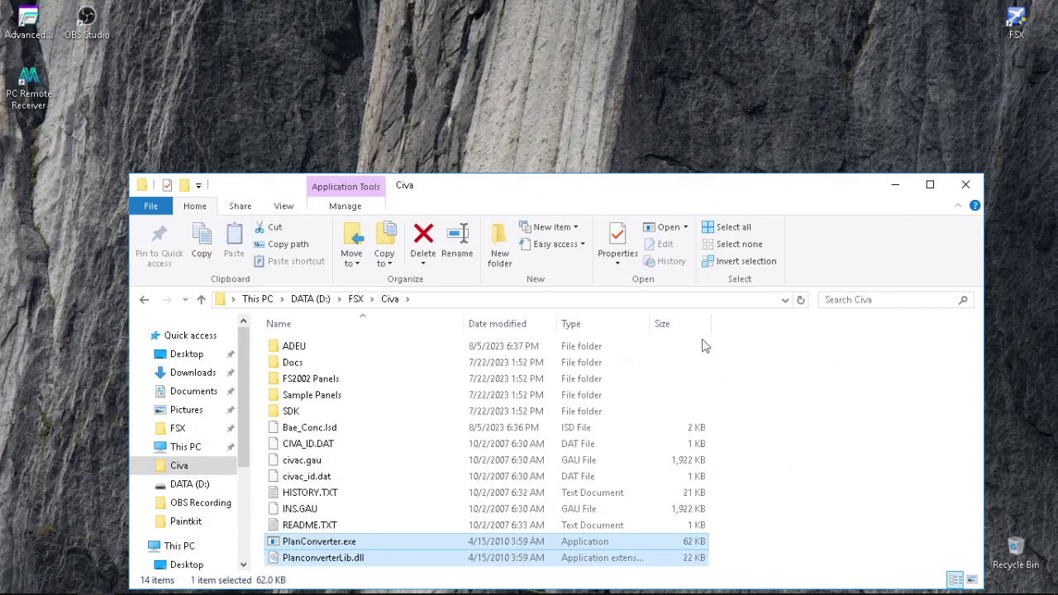
# Launch PlanConverter.exe from the Civa folder and import CIVAT.PLN from the DATA (D:) drive
pyautogui.click(315, 543)
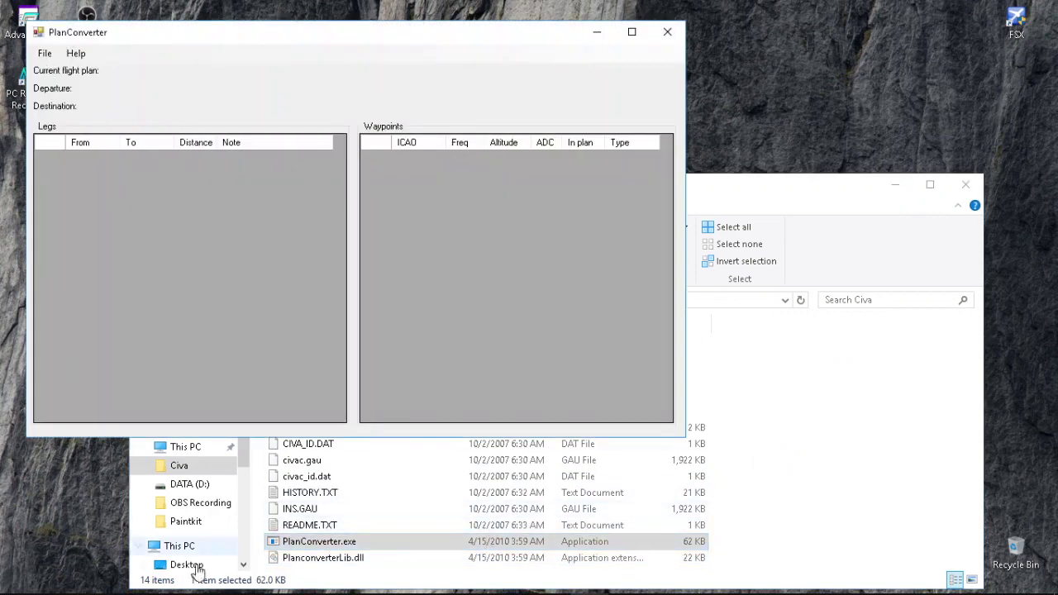
pyautogui.click(45, 53)
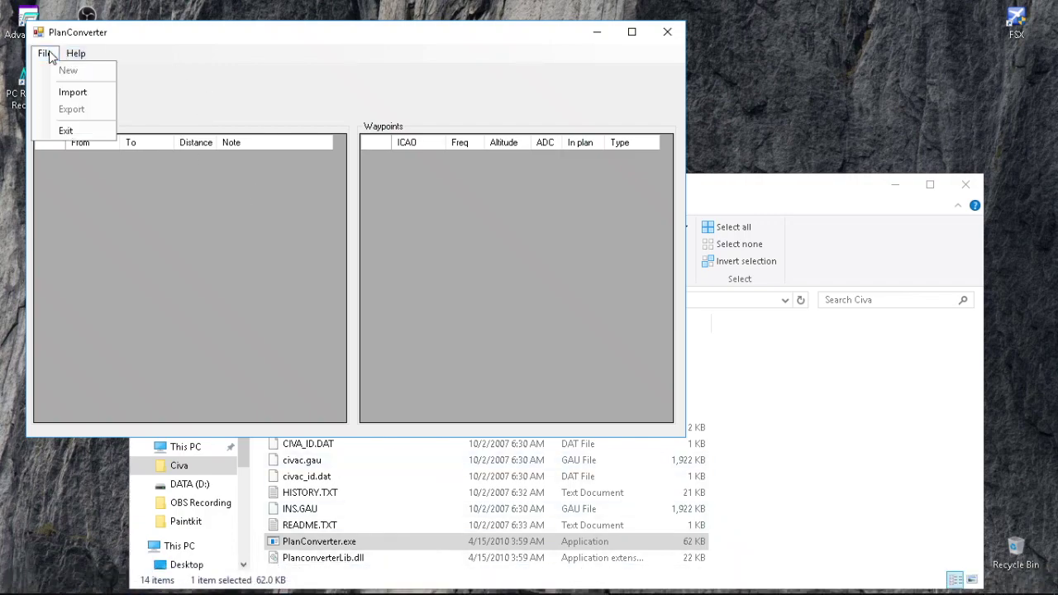
pyautogui.click(72, 92)
pyautogui.click(202, 330)
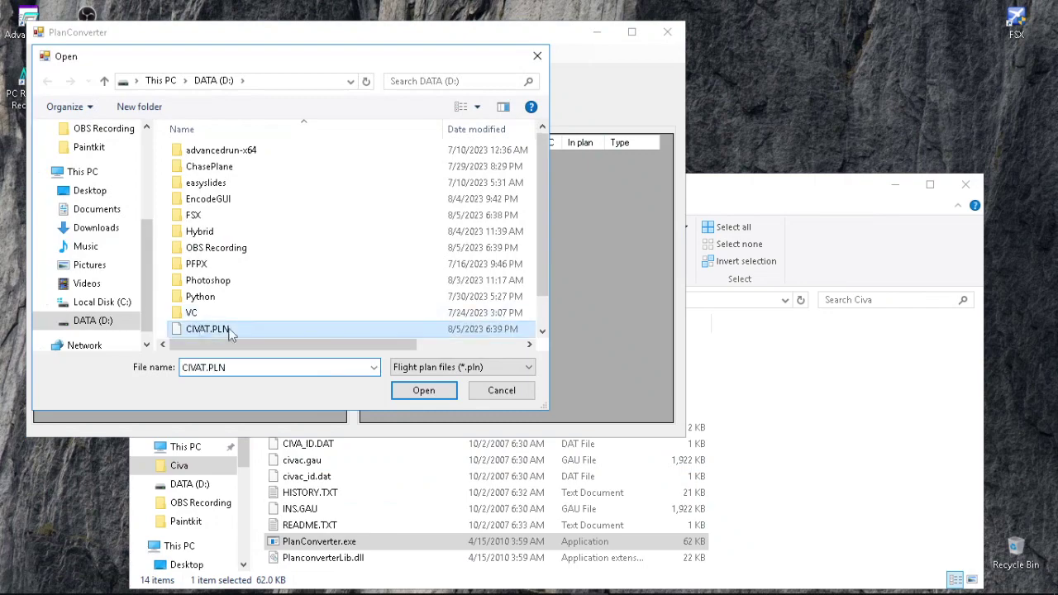
pyautogui.click(416, 395)
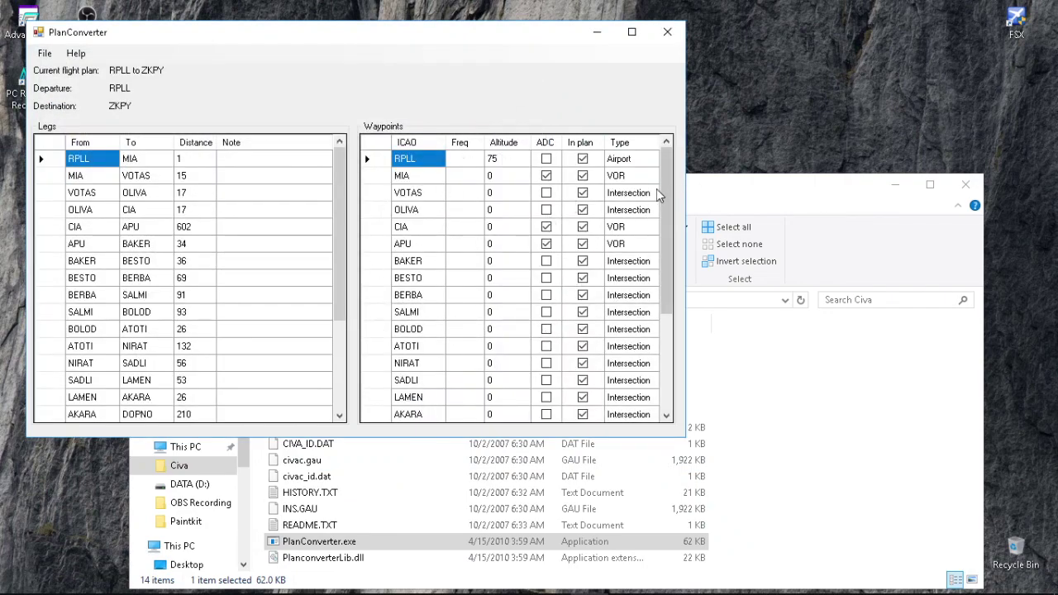
# Review the legs and waypoints, export the flight plan as RPLL to ZKPY to the Downloads folder, and close PlanConverter
pyautogui.moveTo(659, 194); pyautogui.dragTo(650, 161)
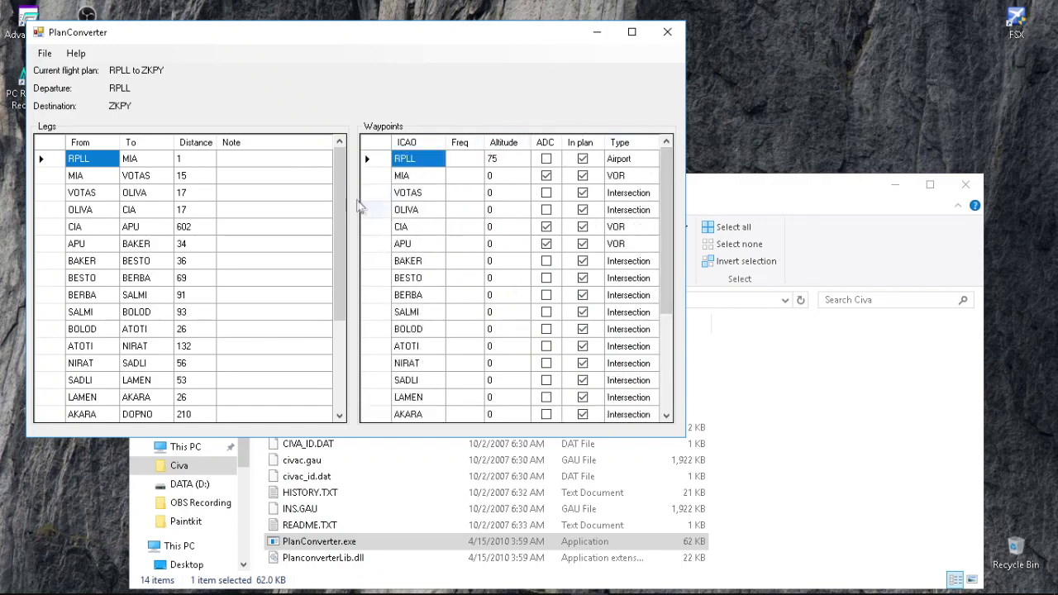
pyautogui.moveTo(338, 191); pyautogui.dragTo(321, 97)
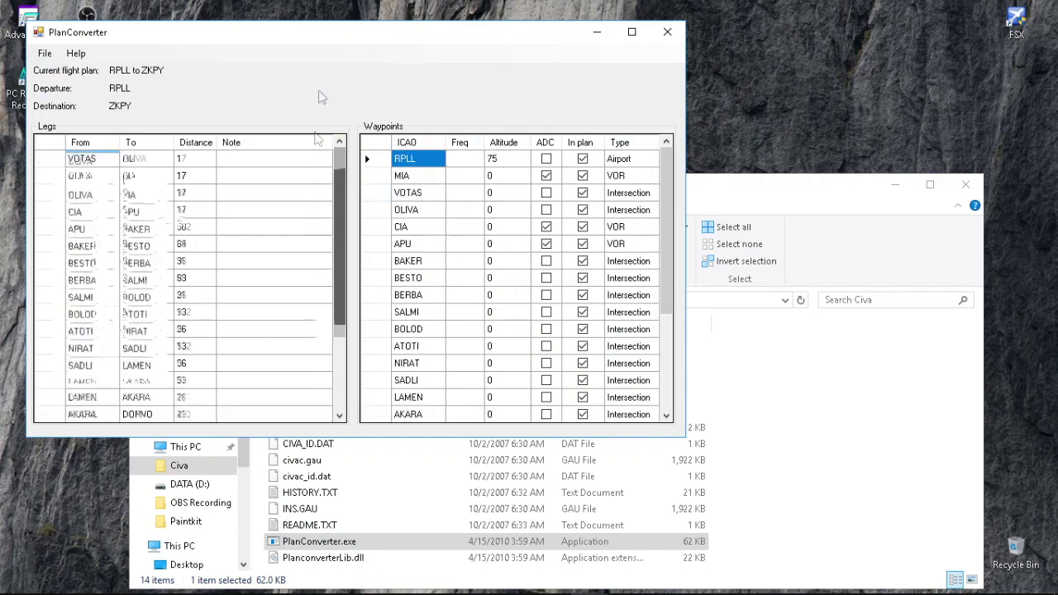
pyautogui.moveTo(666, 167)
pyautogui.mouseDown()
pyautogui.moveTo(666, 216)
pyautogui.moveTo(667, 165)
pyautogui.mouseUp()
pyautogui.click(44, 53)
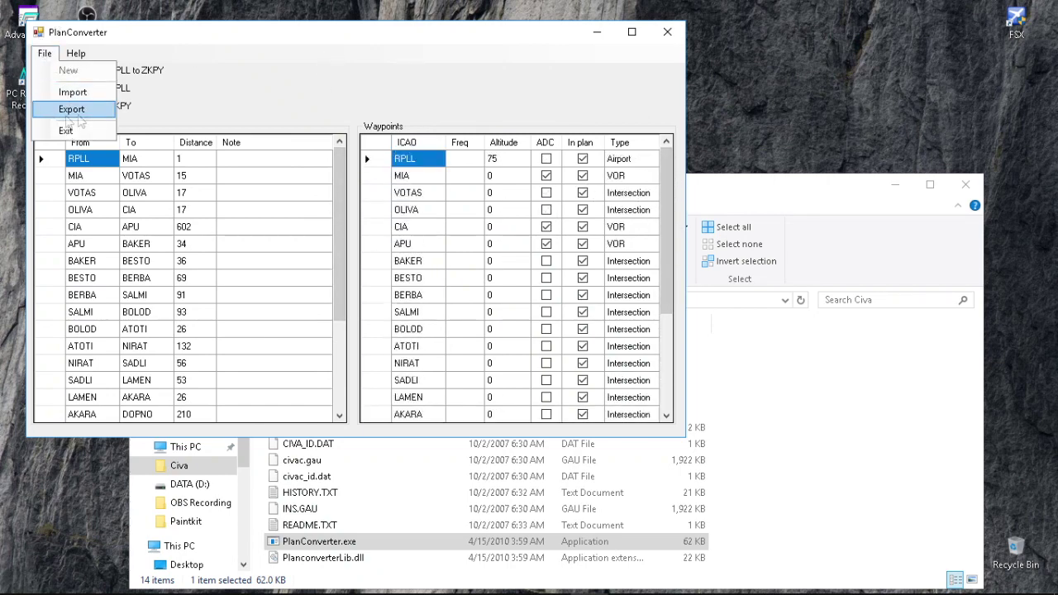
pyautogui.click(71, 111)
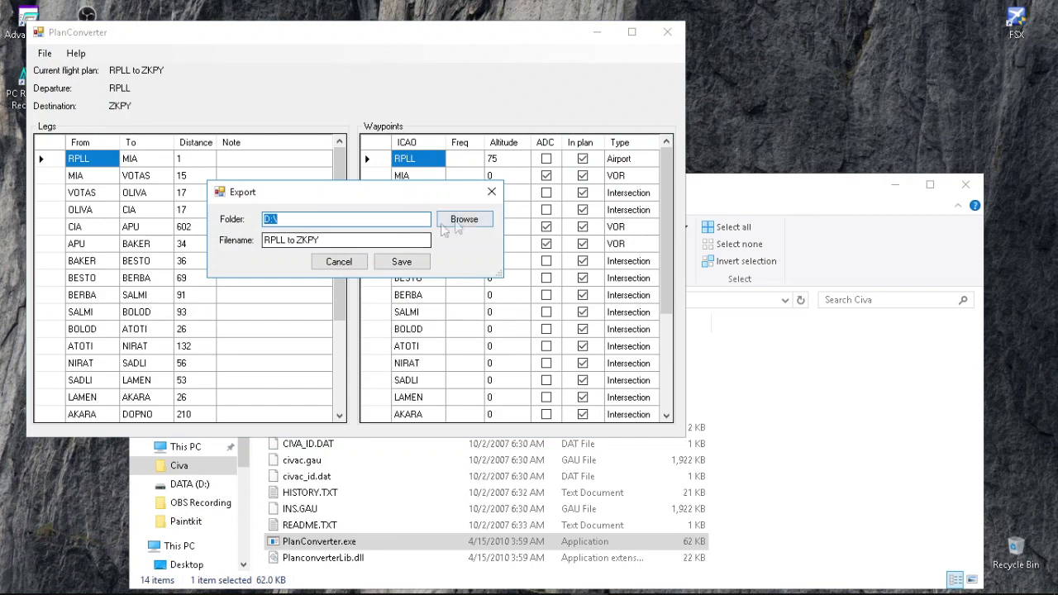
pyautogui.click(319, 216)
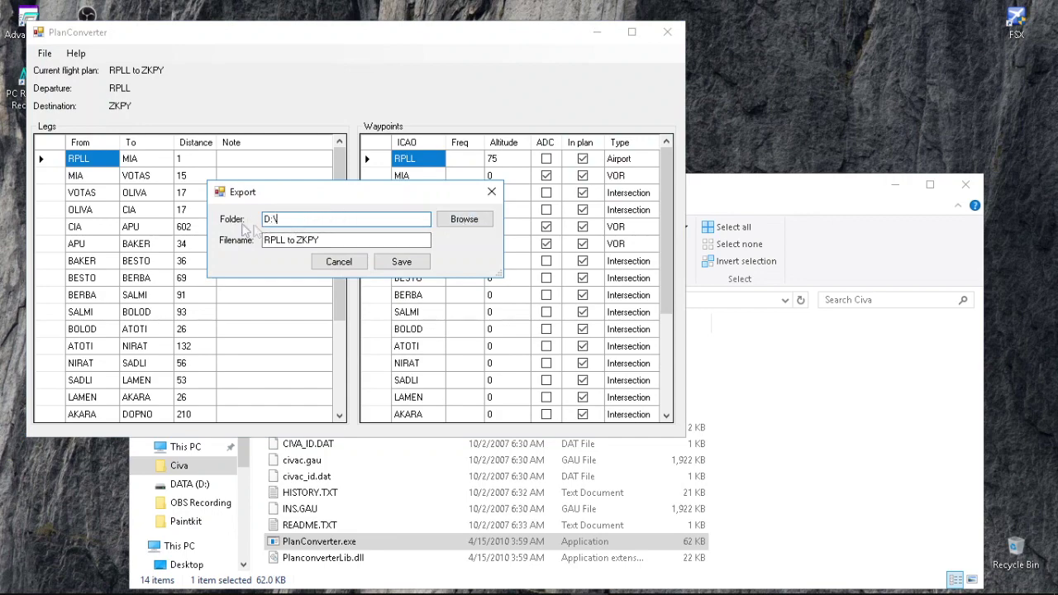
pyautogui.click(465, 222)
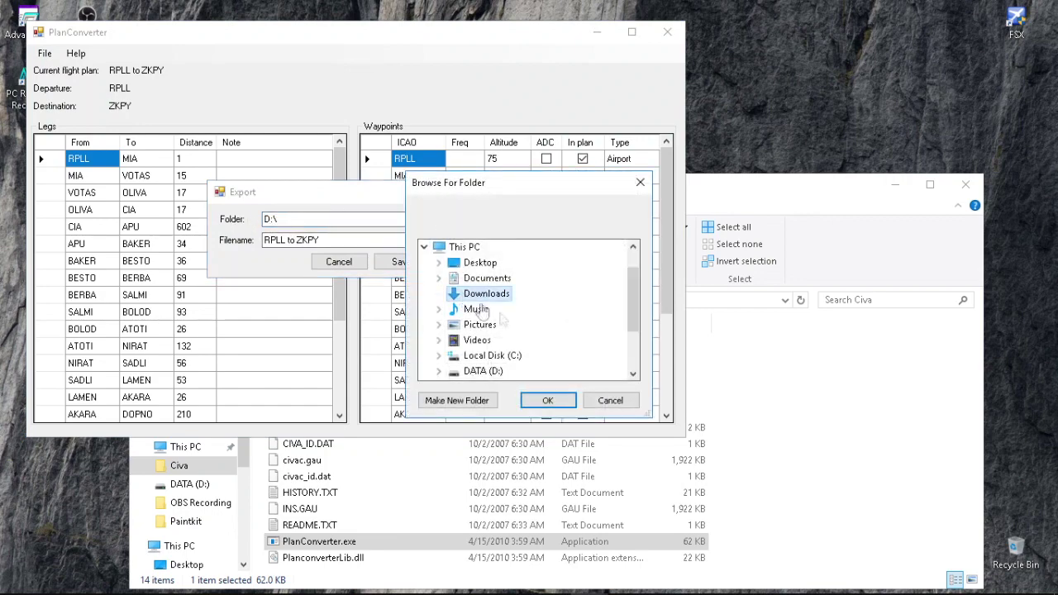
pyautogui.click(550, 402)
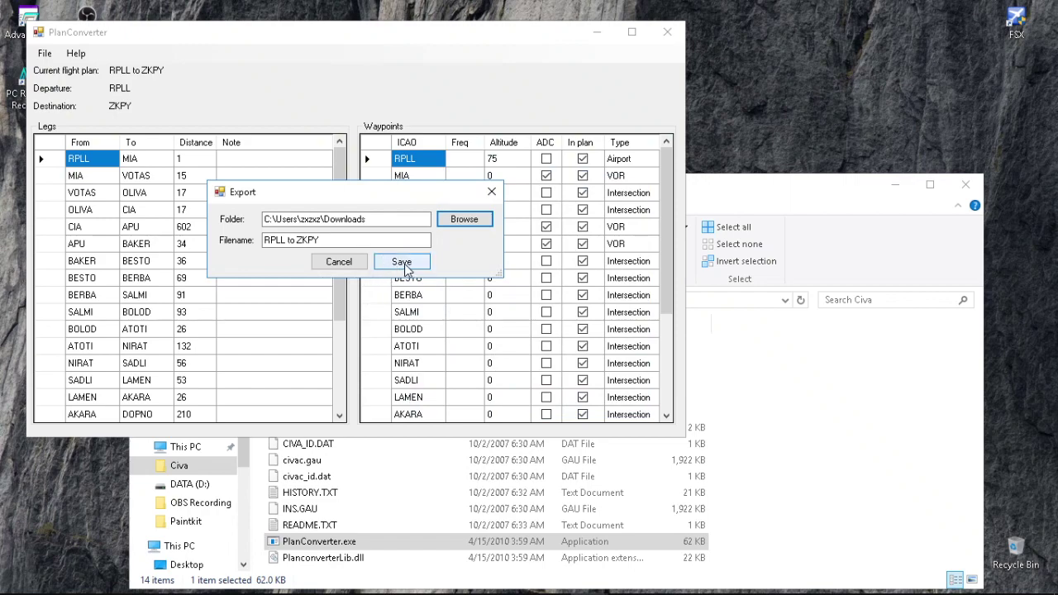
pyautogui.click(403, 263)
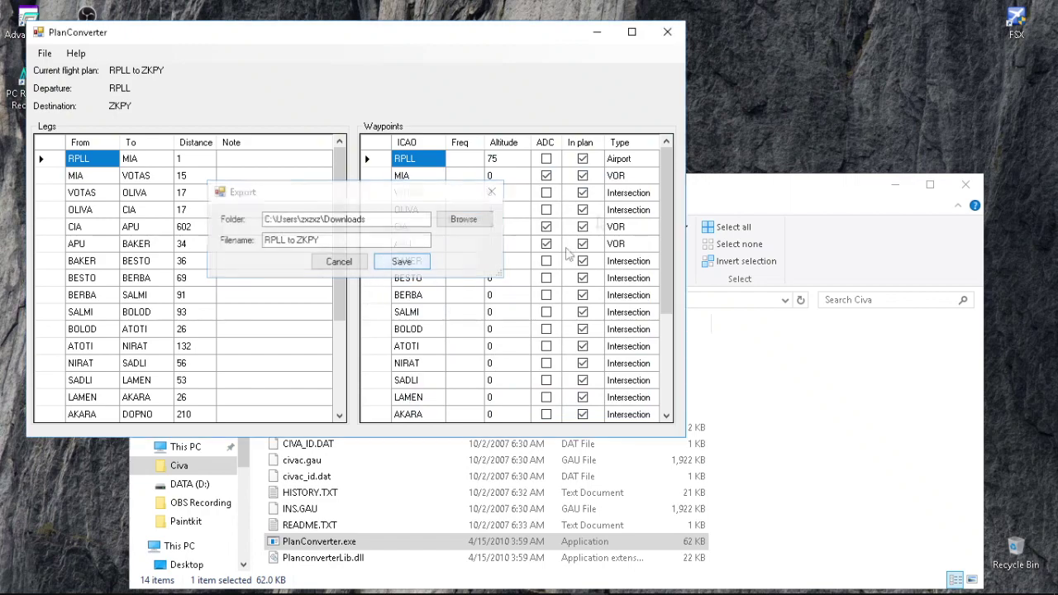
pyautogui.click(668, 33)
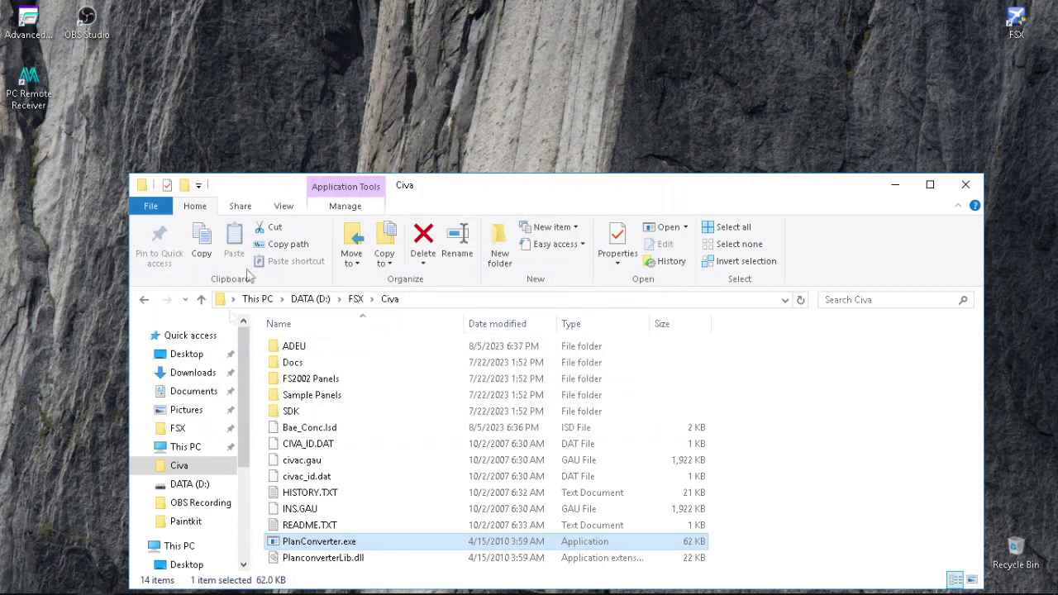
# Open RPLL to ZKPY.txt from the Downloads folder to examine its legs and AWC loading notes, and close it
pyautogui.click(193, 373)
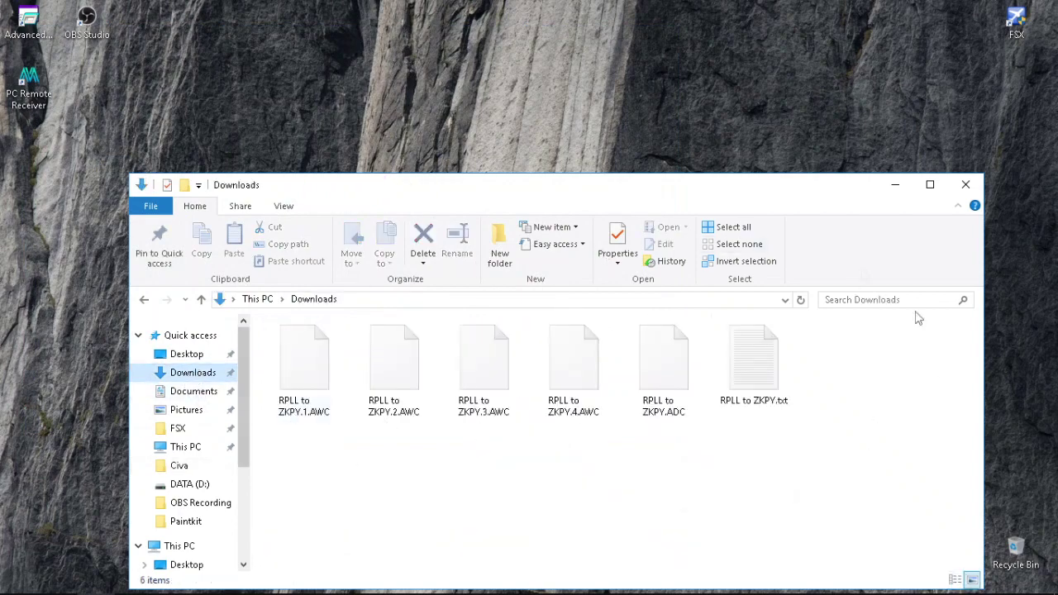
pyautogui.doubleClick(769, 385)
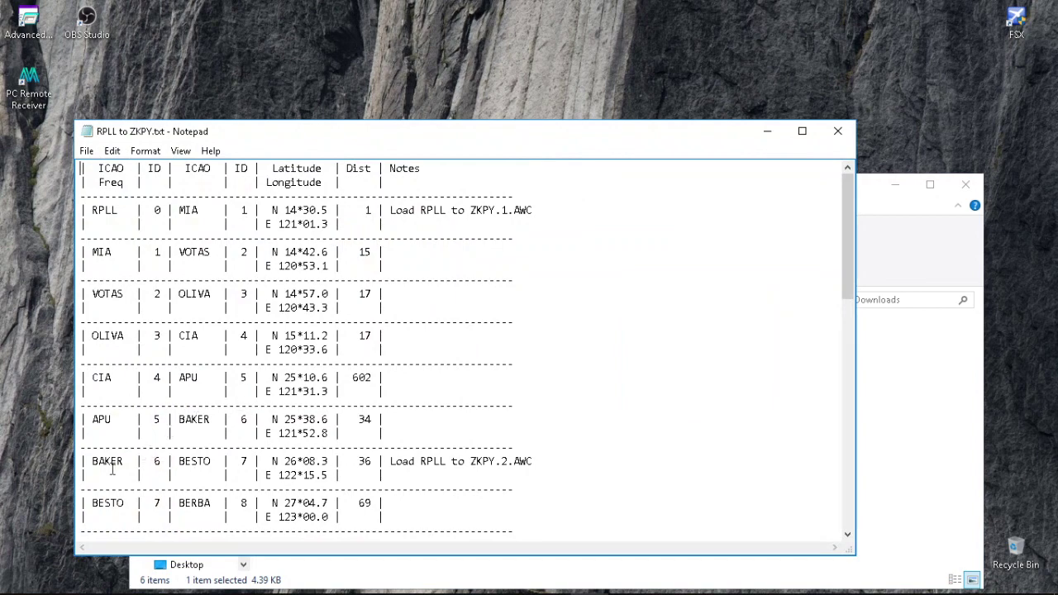
pyautogui.click(835, 132)
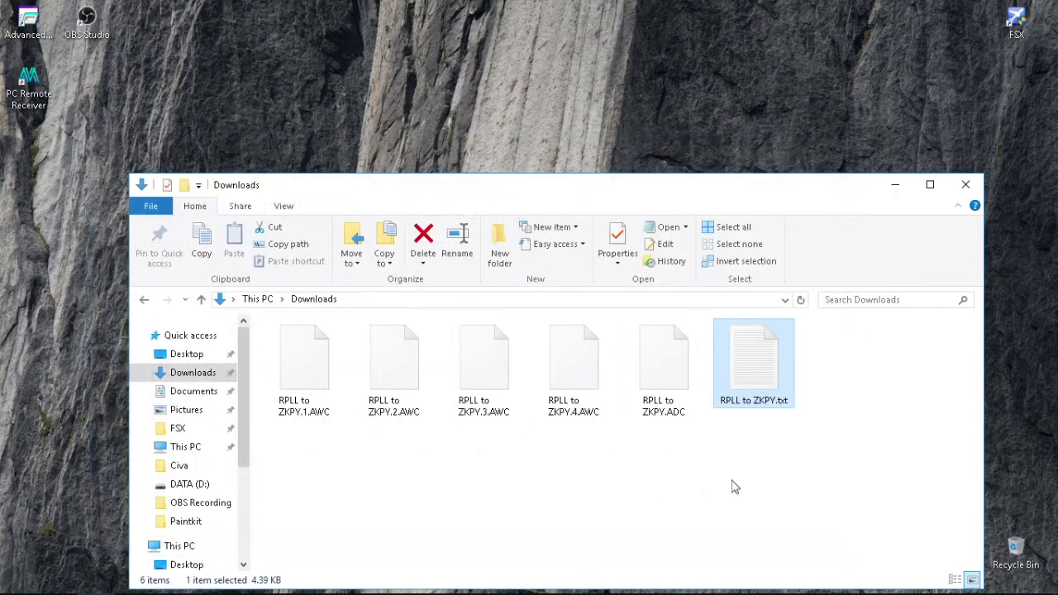
# Delete RPLL to ZKPY.txt from the Downloads folder
pyautogui.hotkey('shift', 'Delete')
pyautogui.click(669, 369)
pyautogui.click(885, 401)
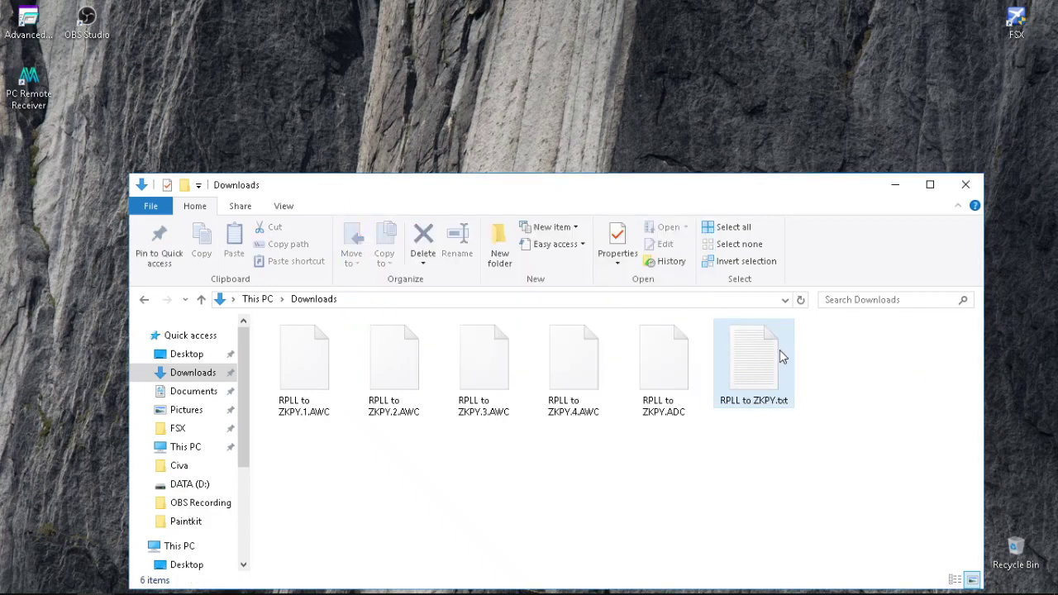
pyautogui.press('Delete')
# Cut the four RPLL to ZKPY AWC files and RPLL to ZKPY.ADC from Downloads, and close File Explorer
pyautogui.moveTo(802, 360); pyautogui.dragTo(251, 371)
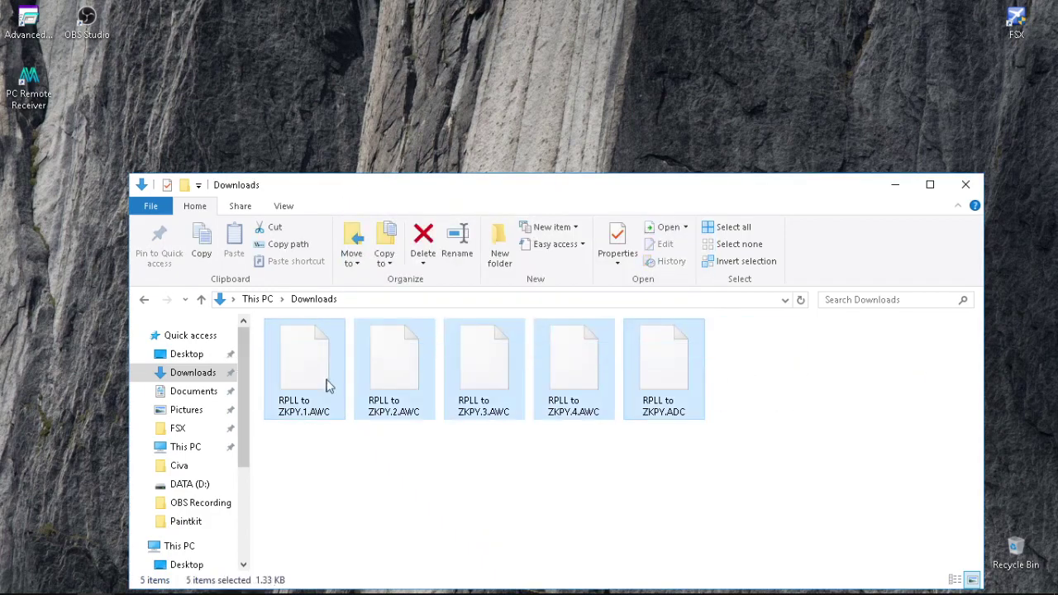
pyautogui.rightClick(357, 384)
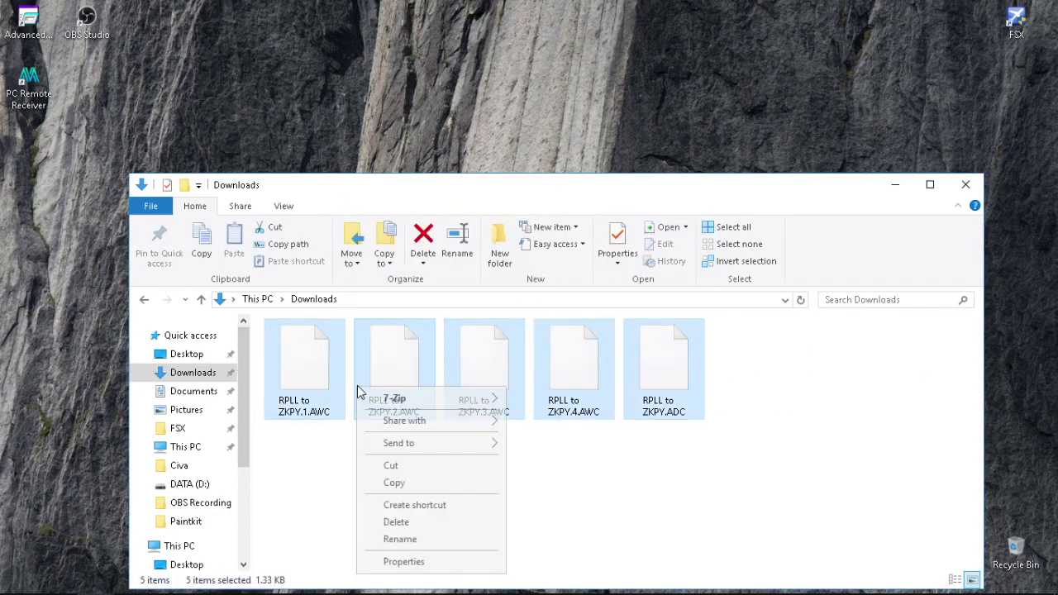
pyautogui.click(390, 468)
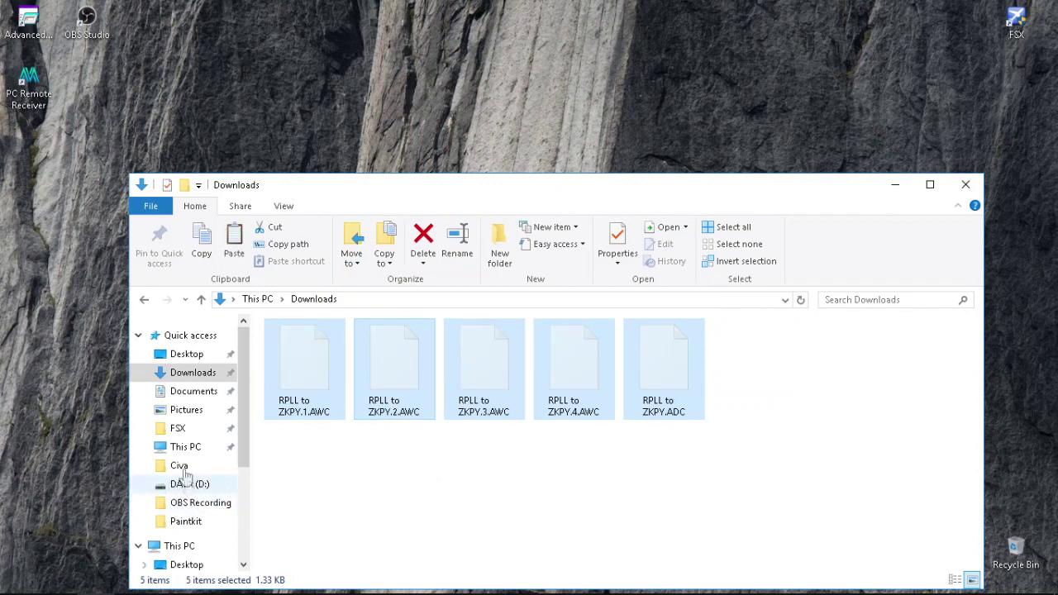
pyautogui.click(966, 184)
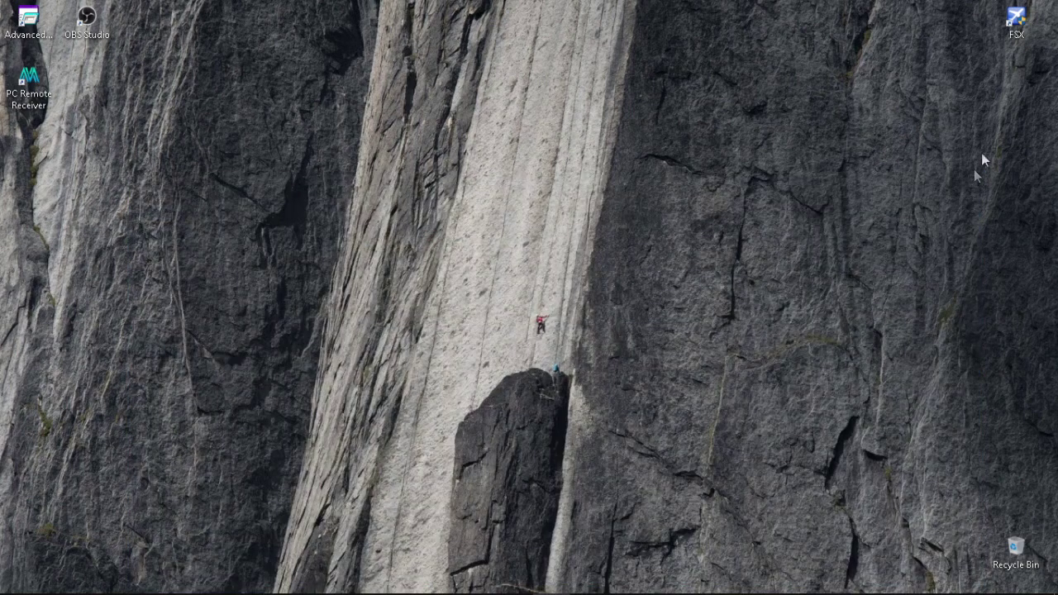
# Open the FSX shortcut's file location and go to the ADEU folder inside Civa
pyautogui.moveTo(911, 117); pyautogui.dragTo(440, 313)
pyautogui.rightClick(438, 313)
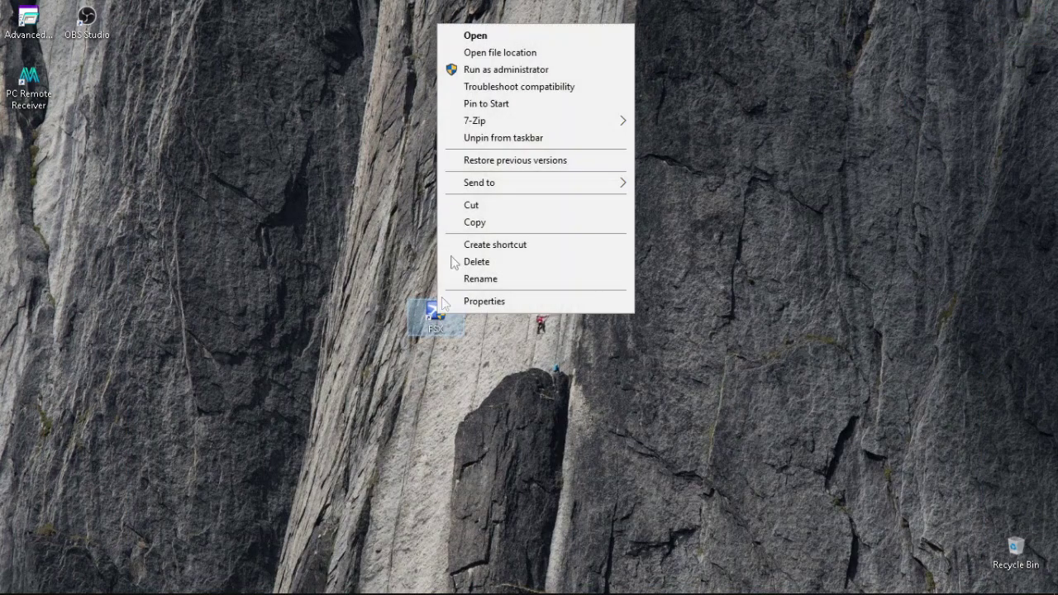
pyautogui.click(539, 54)
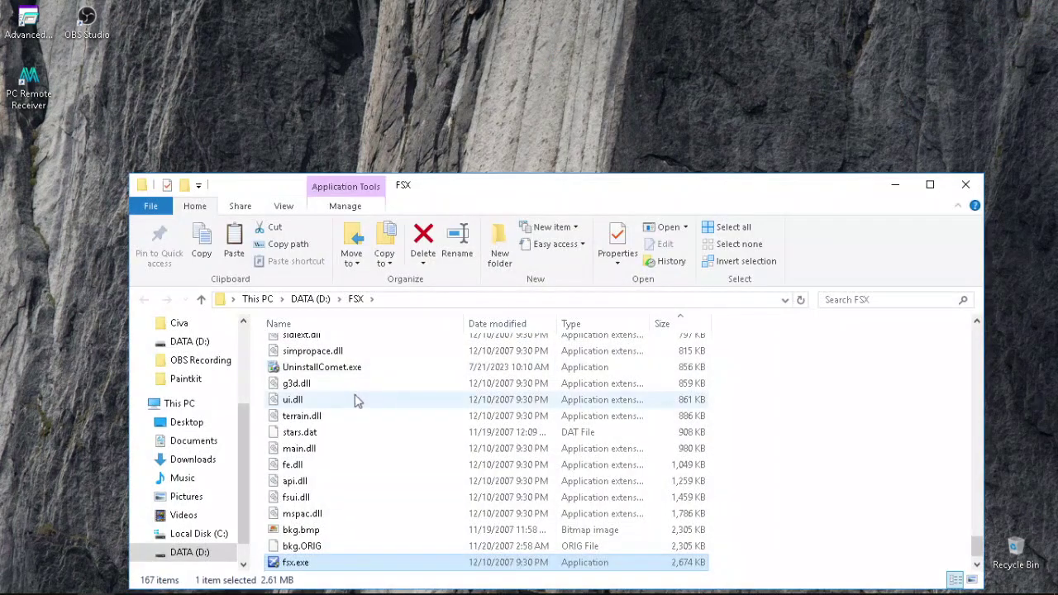
pyautogui.scroll(15, 364, 399)
pyautogui.moveTo(977, 470); pyautogui.dragTo(978, 335)
pyautogui.click(391, 463)
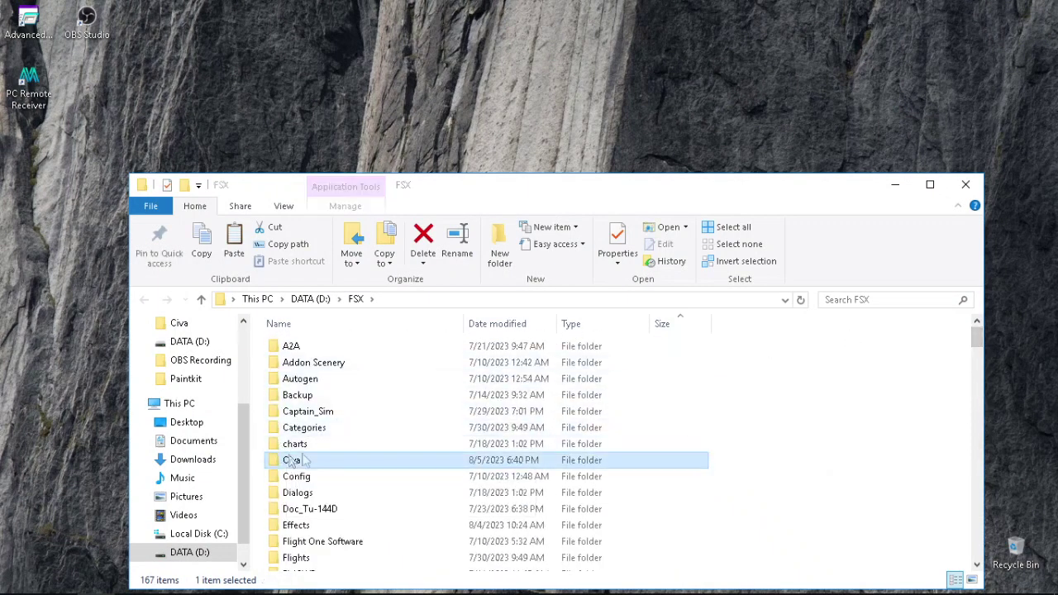
pyautogui.doubleClick(392, 463)
pyautogui.click(306, 348)
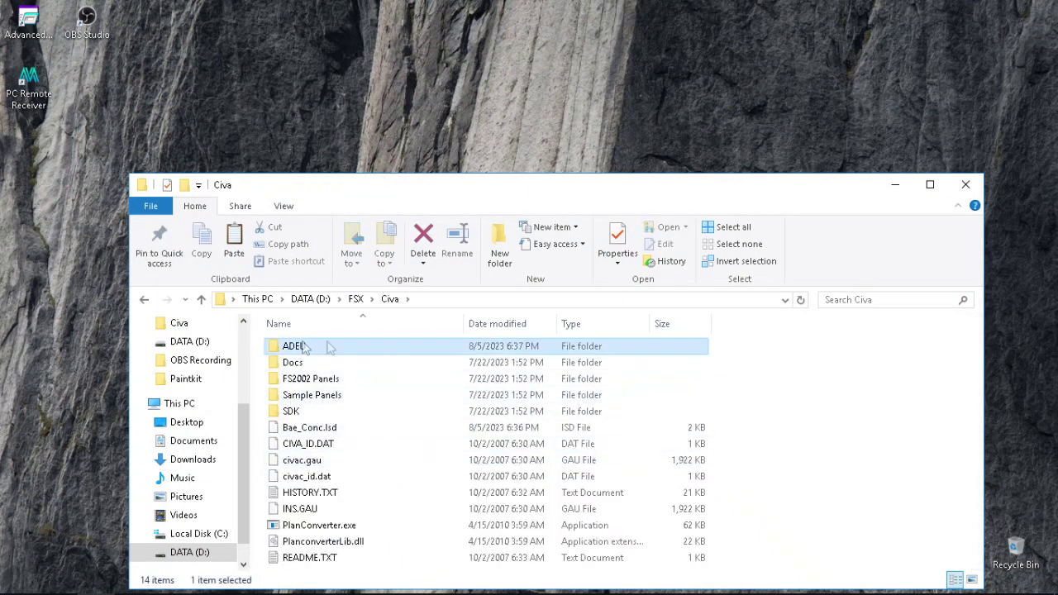
pyautogui.doubleClick(306, 347)
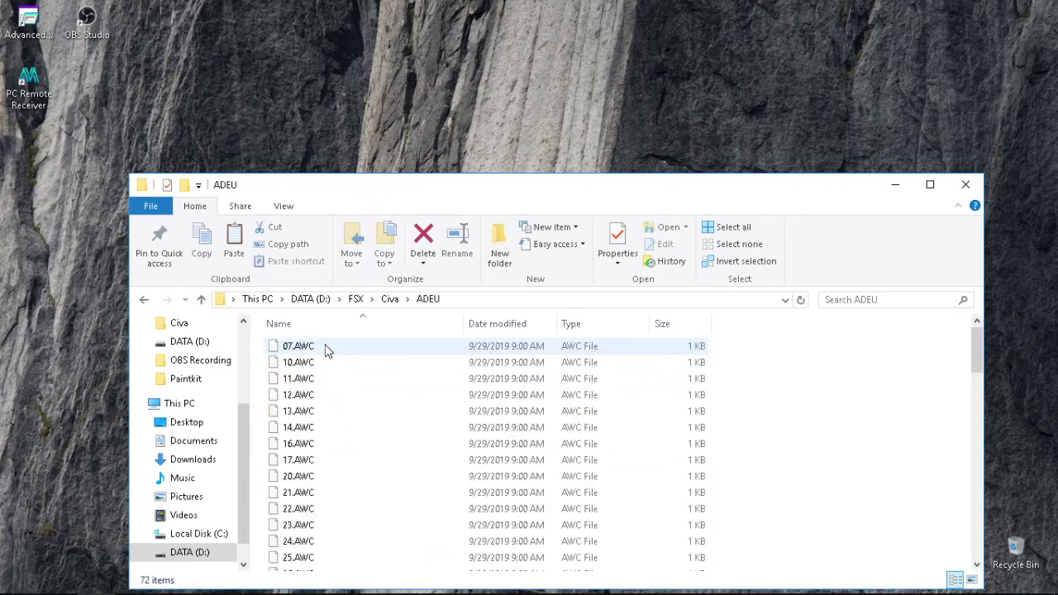
# Paste the cut RPLL to ZKPY AWC and ADC files into the ADEU folder and close File Explorer
pyautogui.rightClick(882, 465)
pyautogui.click(923, 360)
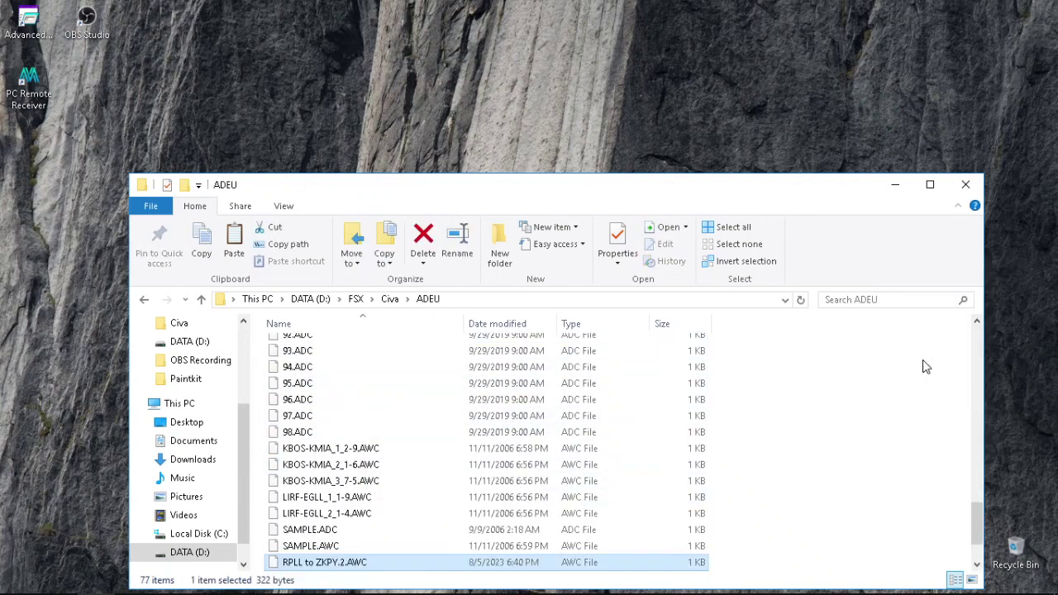
pyautogui.scroll(-2, 372, 471)
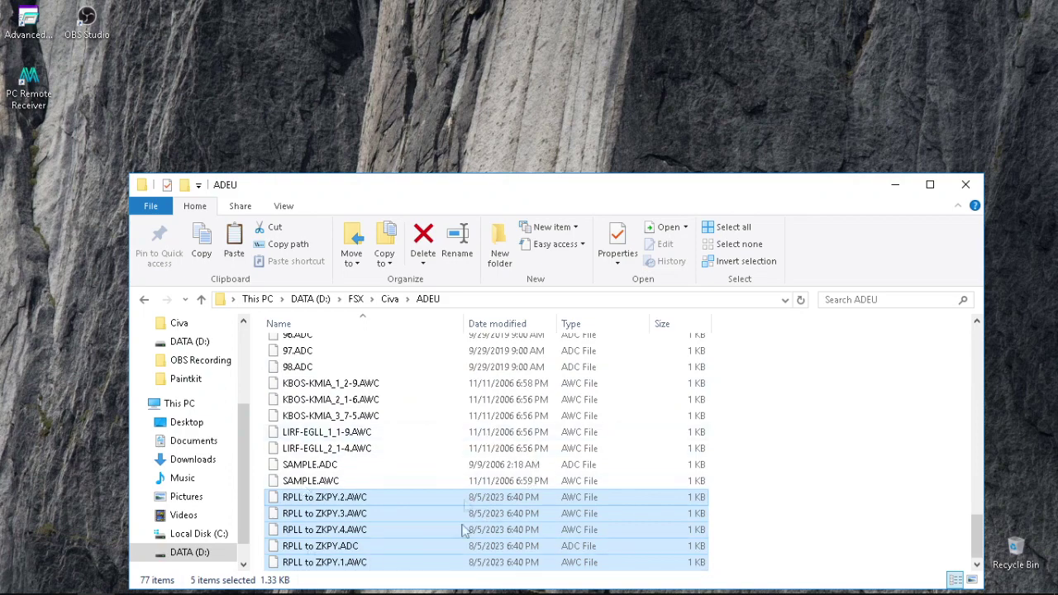
pyautogui.click(188, 463)
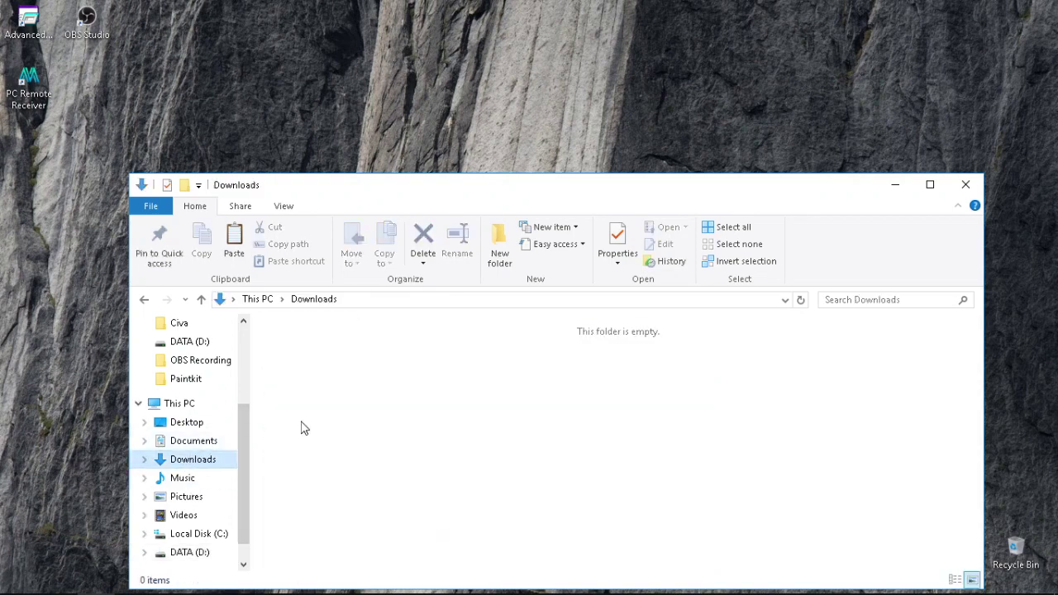
pyautogui.click(966, 184)
pyautogui.moveTo(519, 291); pyautogui.dragTo(1043, 18)
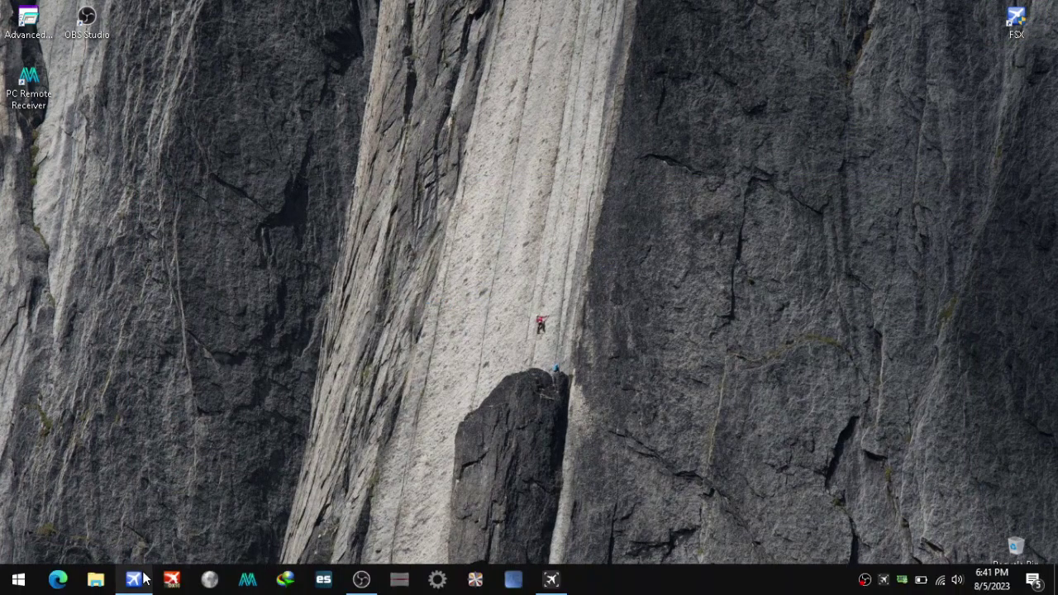
# Switch to Flight Simulator X, select the Aerospatiale BAC Concorde (Capt), and start the free flight, dismissing the realism settings warning
pyautogui.click(148, 577)
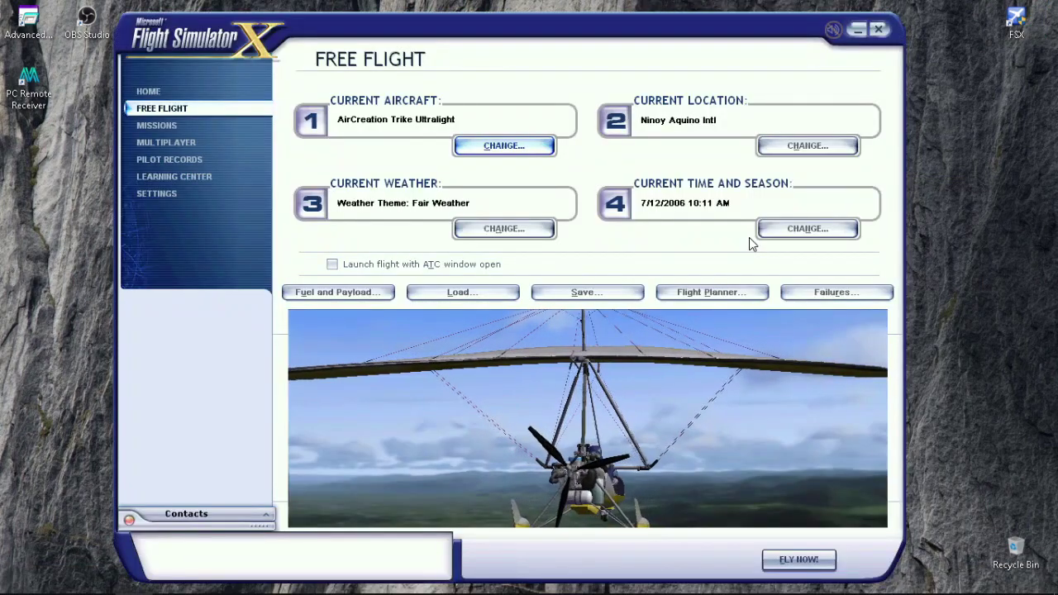
pyautogui.click(519, 144)
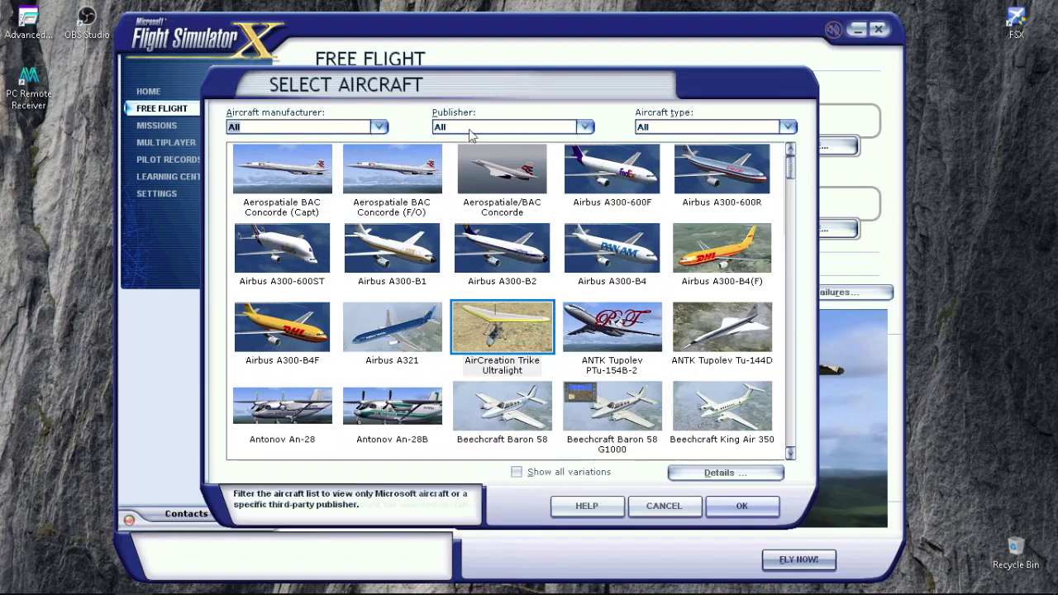
pyautogui.click(742, 506)
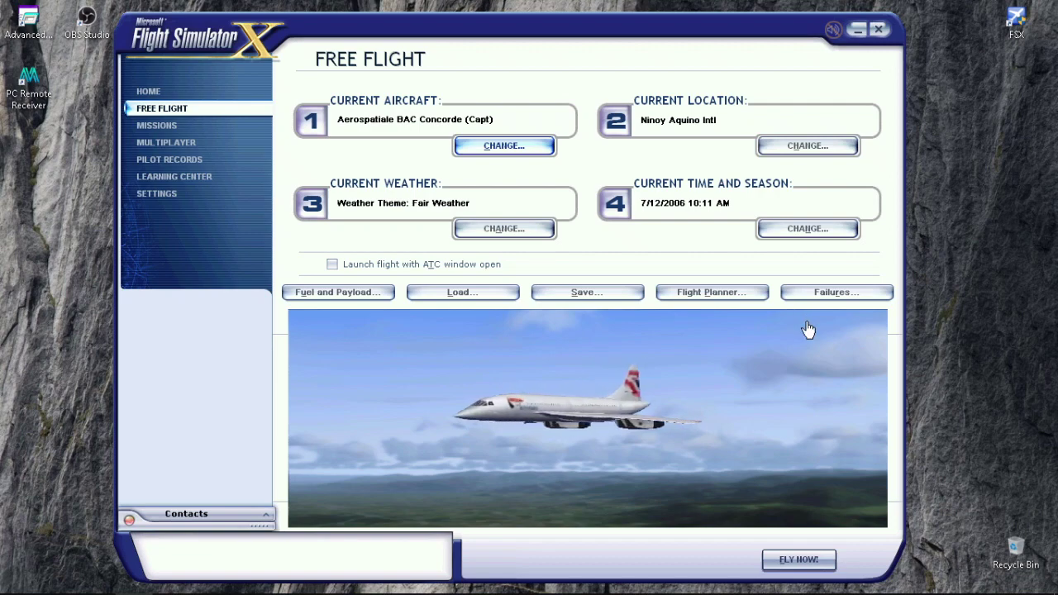
pyautogui.click(798, 566)
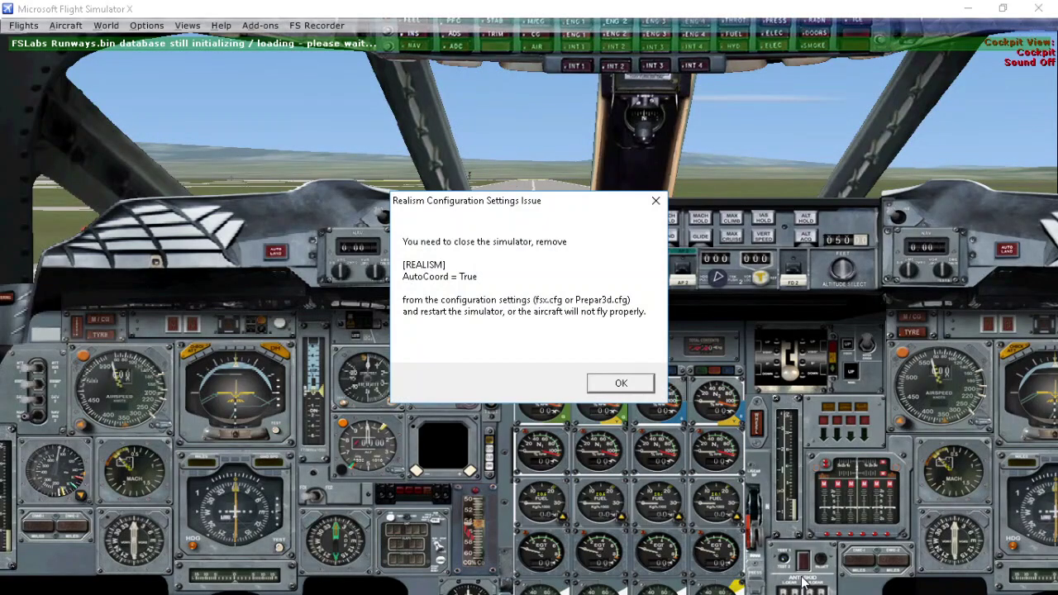
pyautogui.click(609, 381)
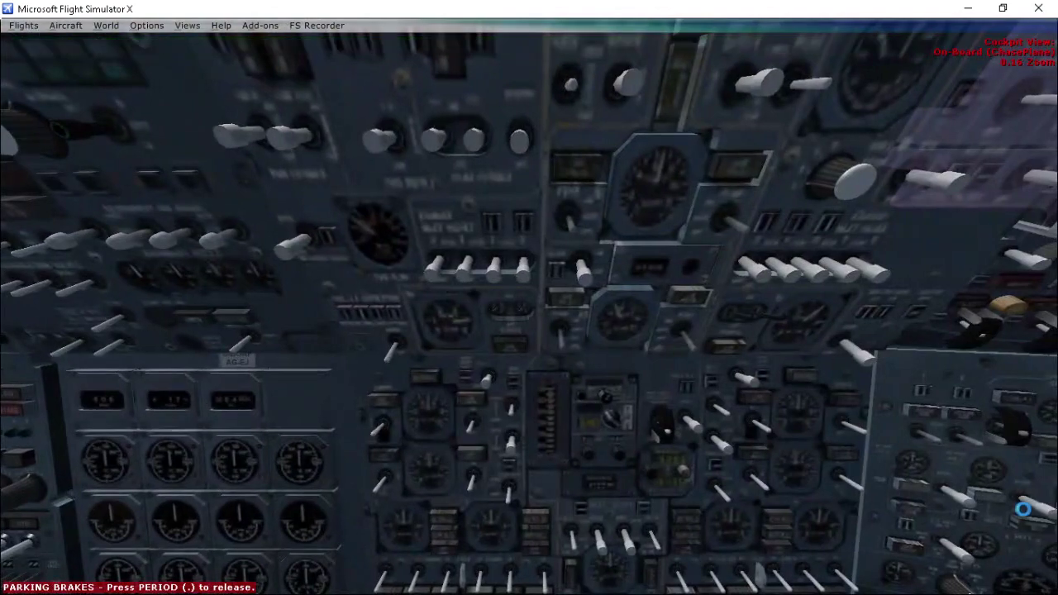
# Dismiss the electrical panel popup, open the CDU1 popup and place it in the middle of the captain's cockpit view
pyautogui.click(508, 385)
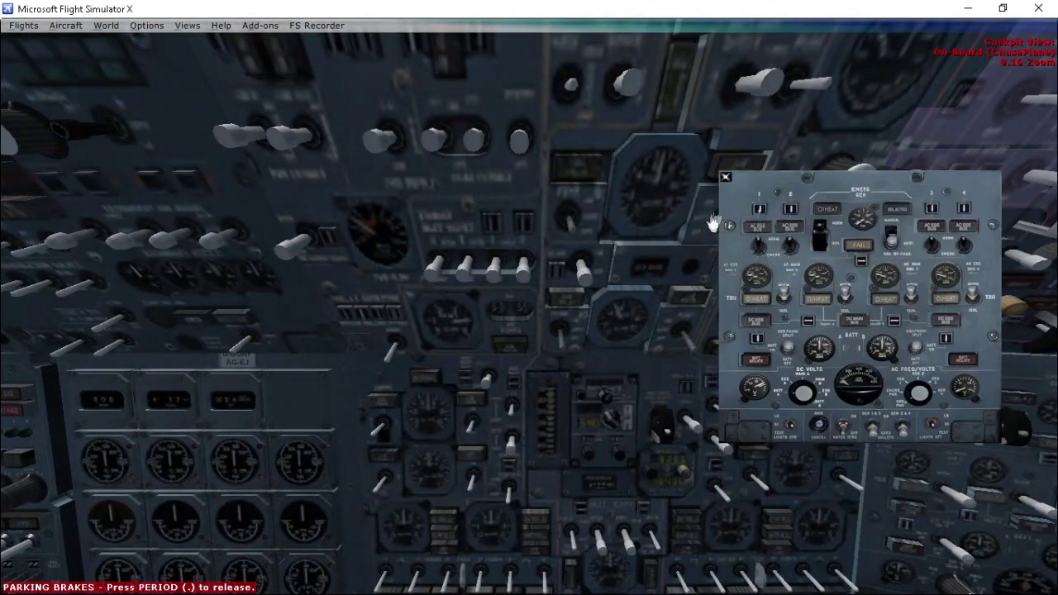
pyautogui.click(727, 177)
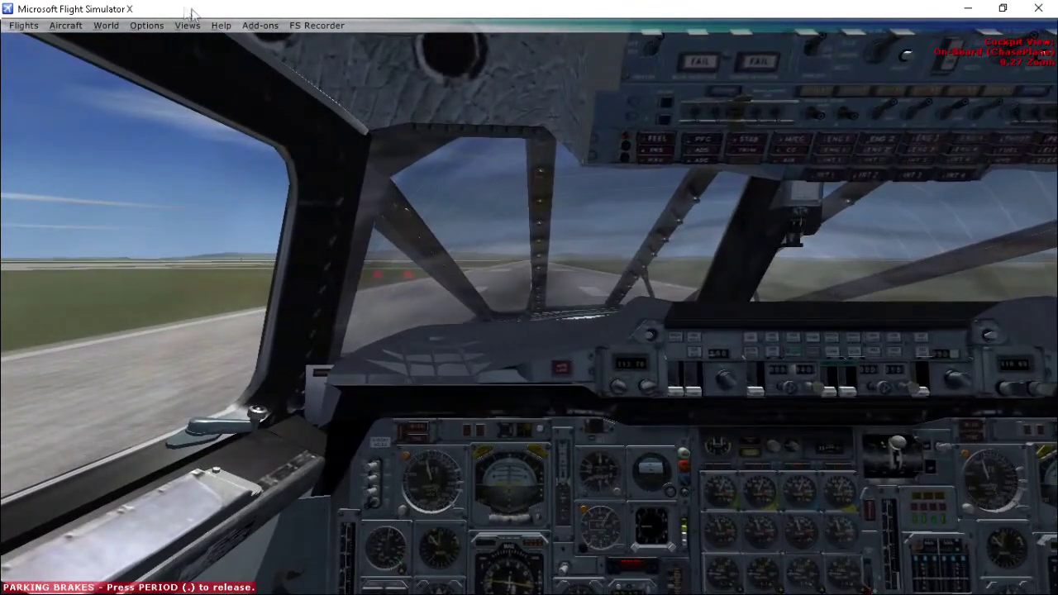
pyautogui.click(187, 24)
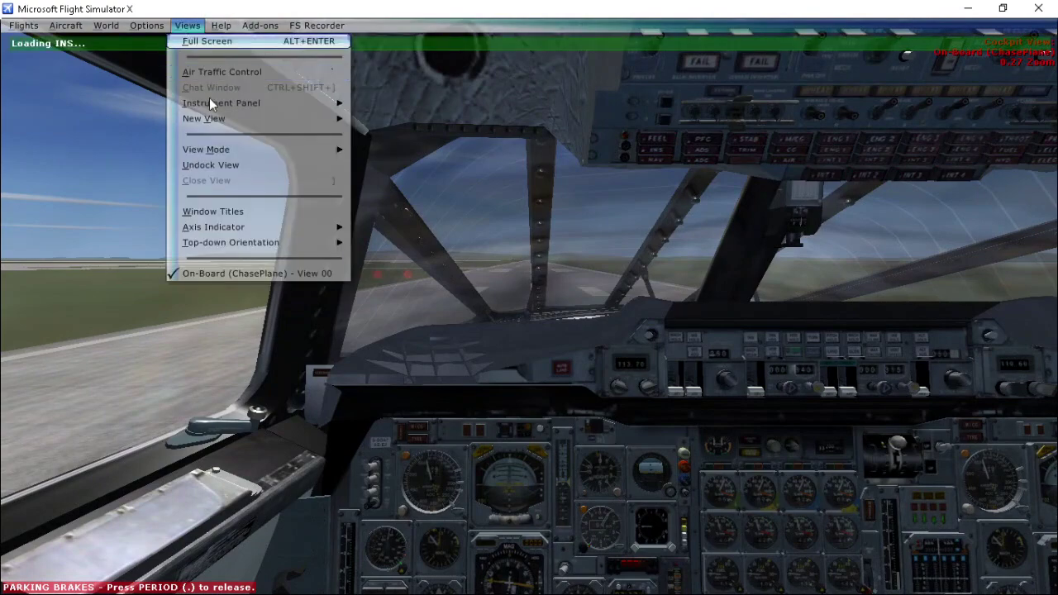
pyautogui.moveTo(211, 102)
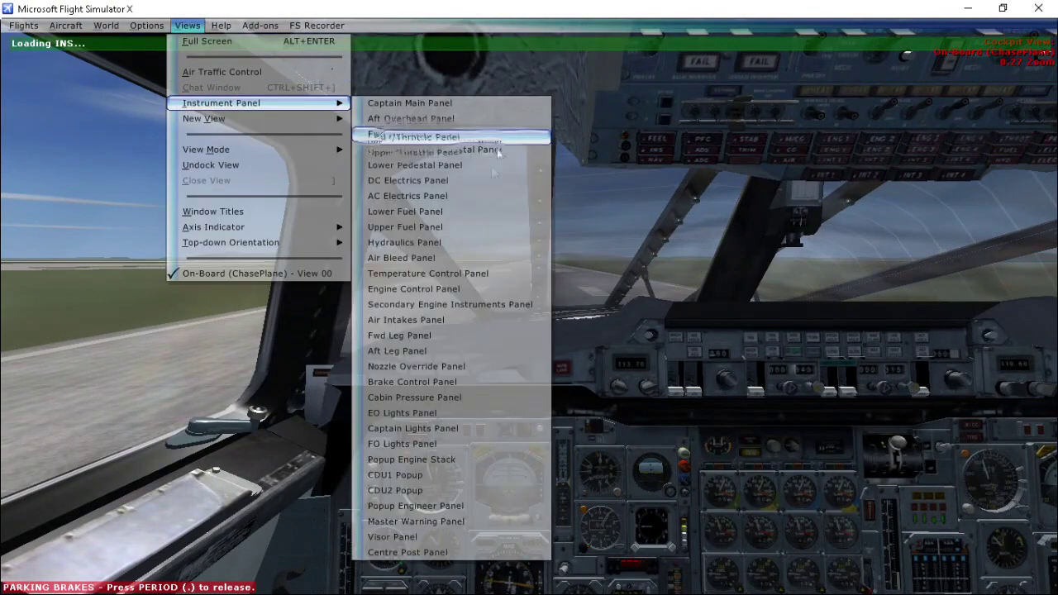
pyautogui.click(402, 476)
pyautogui.moveTo(241, 236); pyautogui.dragTo(692, 379)
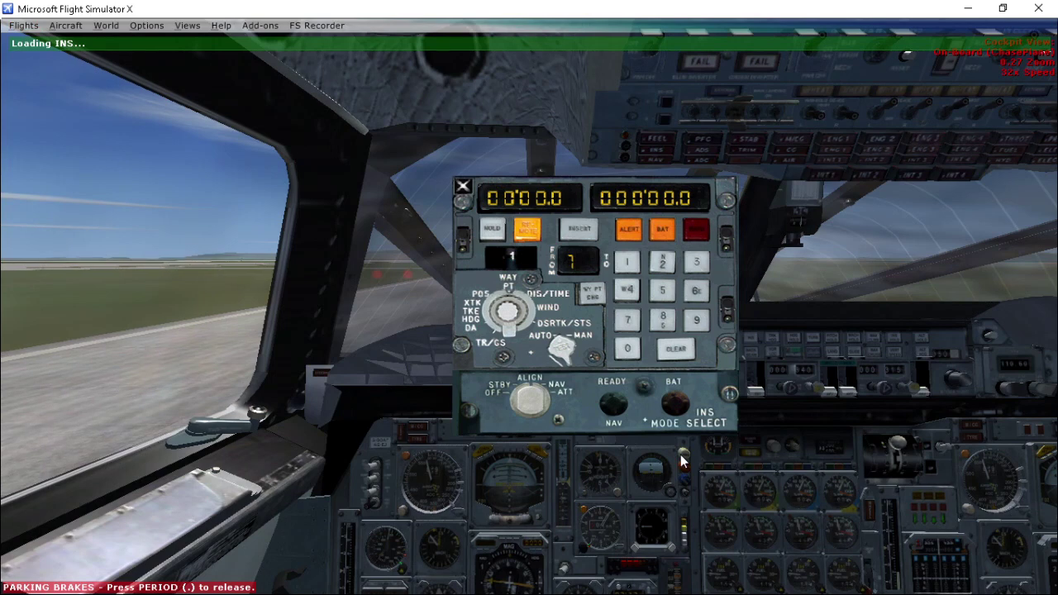
# Raise the simulation rate to 32x while the INS loads
pyautogui.press('r')
pyautogui.press('=')
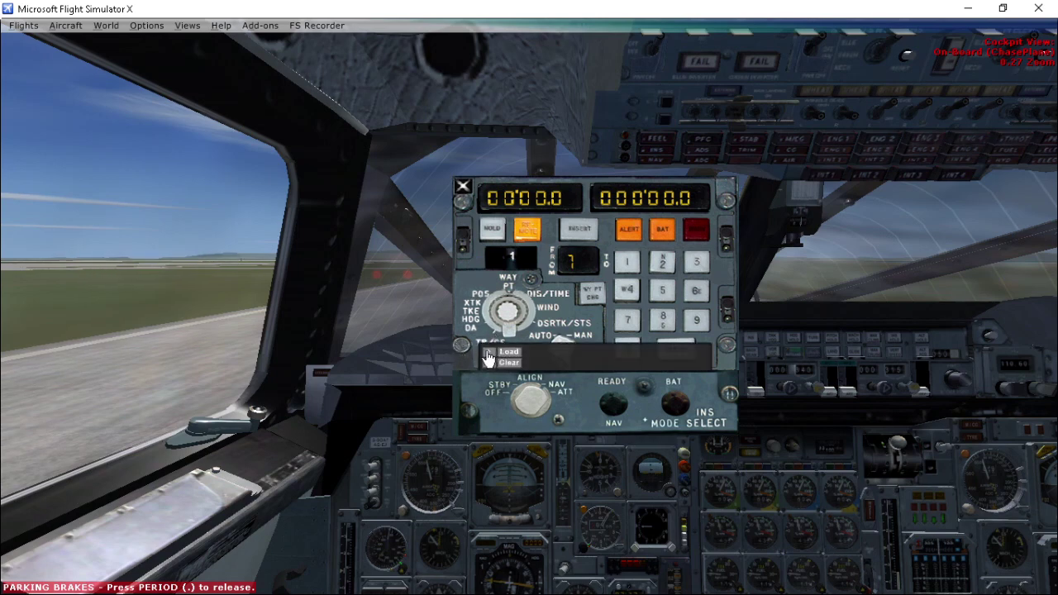
# Open the INS flight plan loader on CDU1 and go through the AWC files towards the RPLL to ZKPY plan
pyautogui.click(488, 358)
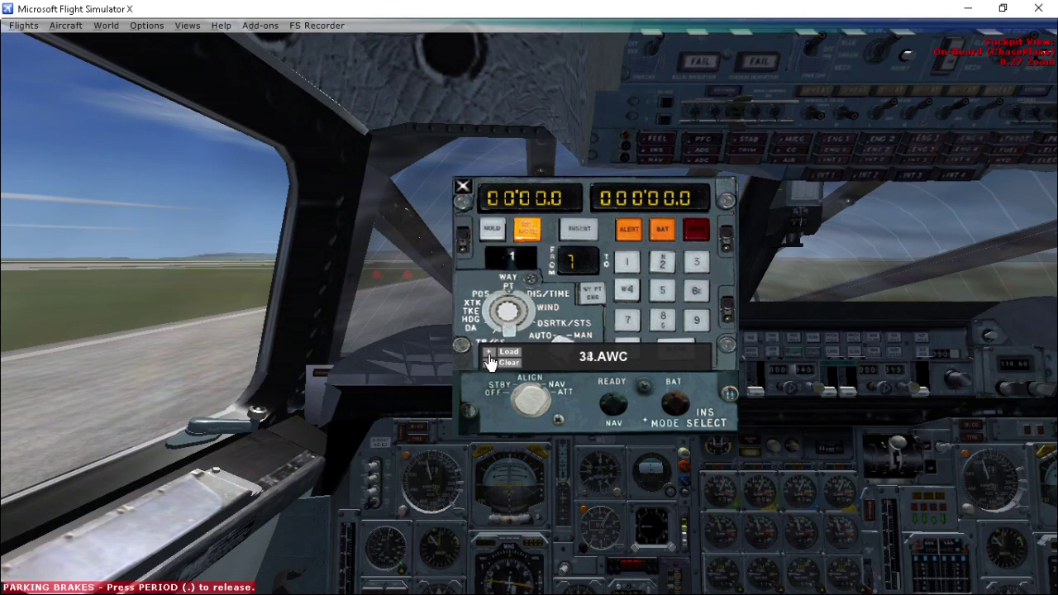
pyautogui.scroll(3, 491, 362)
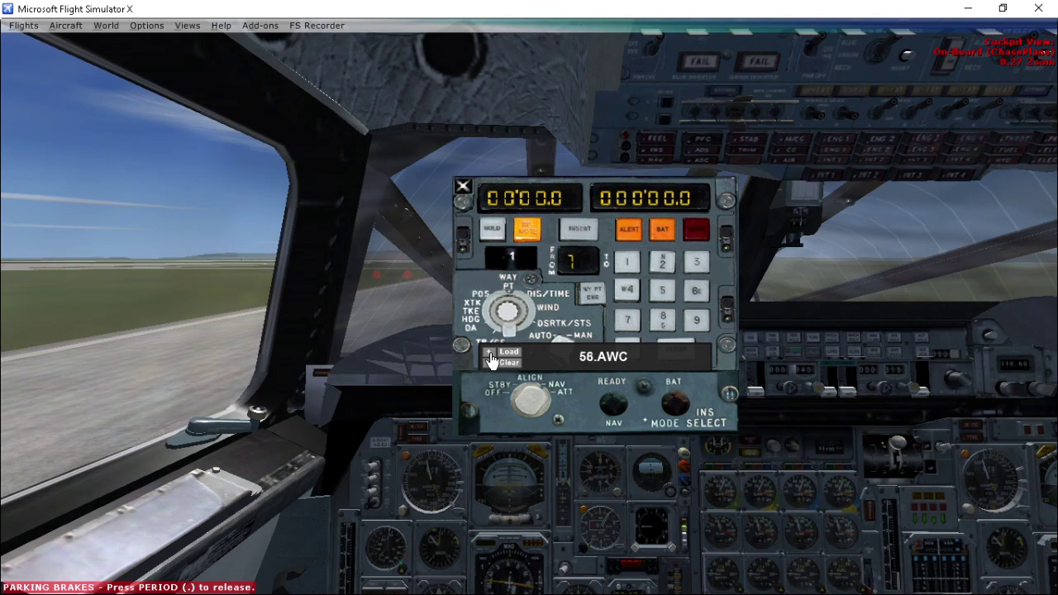
pyautogui.scroll(1, 490, 361)
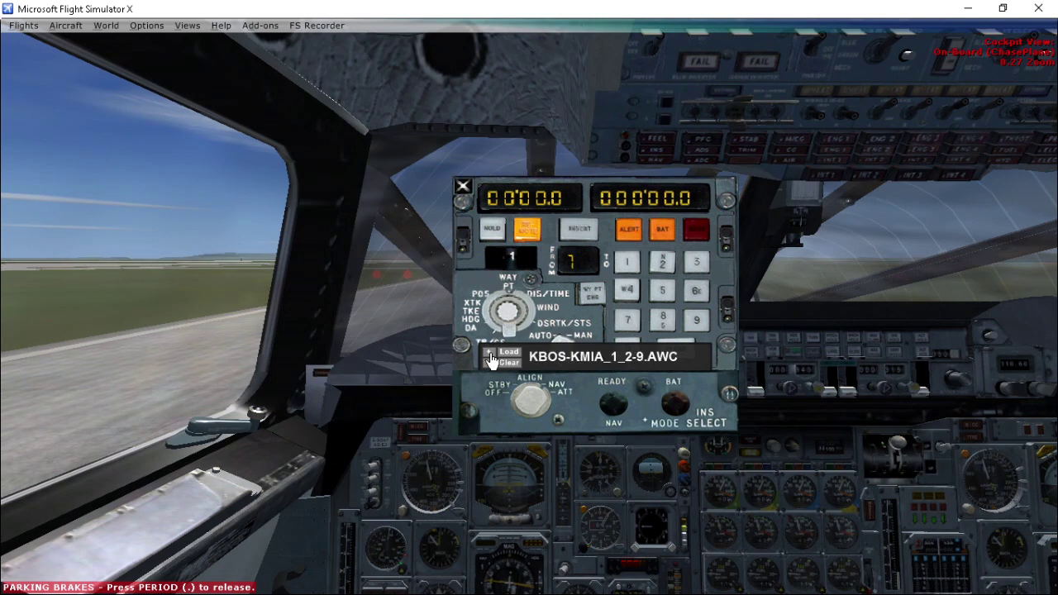
pyautogui.scroll(2, 491, 361)
pyautogui.scroll(-1, 490, 361)
pyautogui.scroll(1, 490, 361)
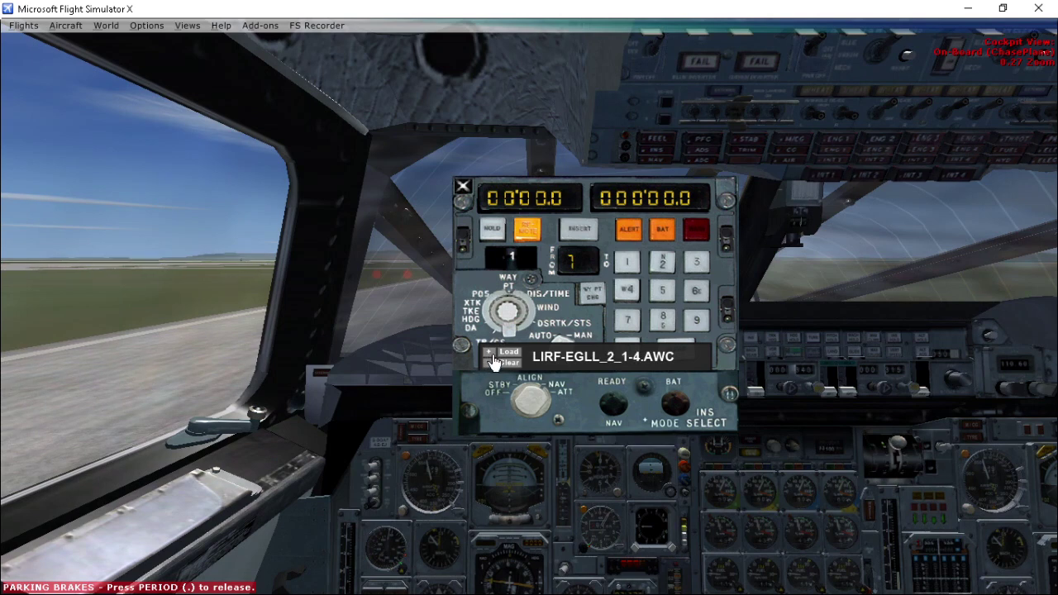
pyautogui.scroll(-2, 491, 362)
pyautogui.scroll(-1, 491, 361)
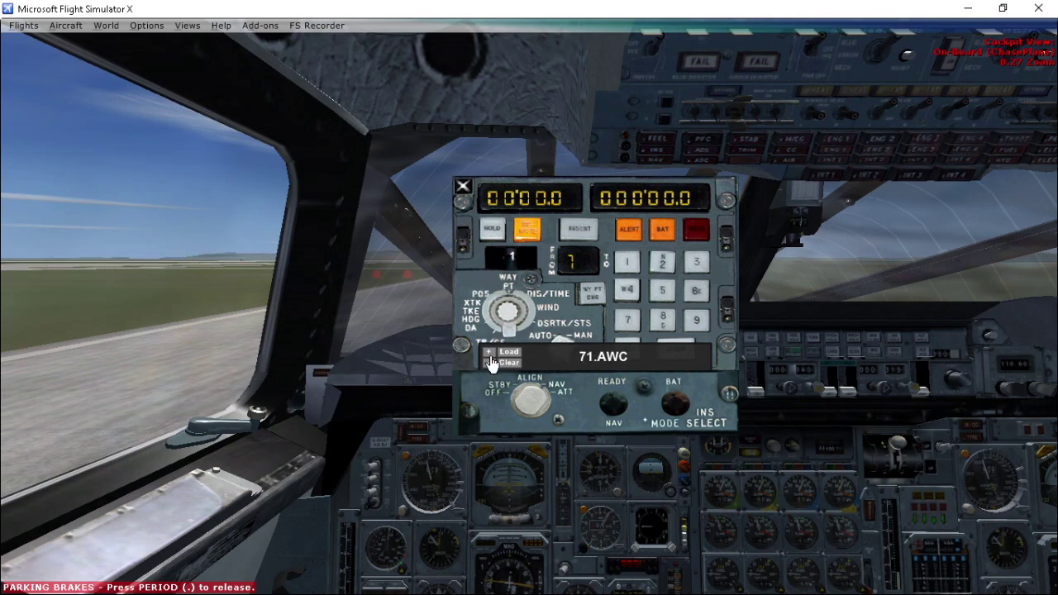
pyautogui.scroll(3, 490, 362)
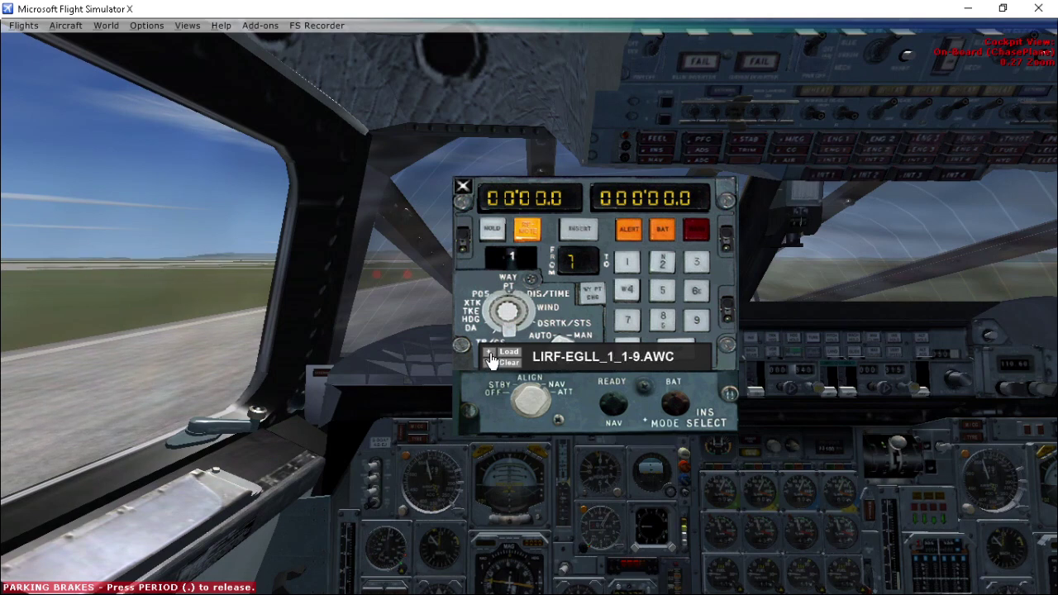